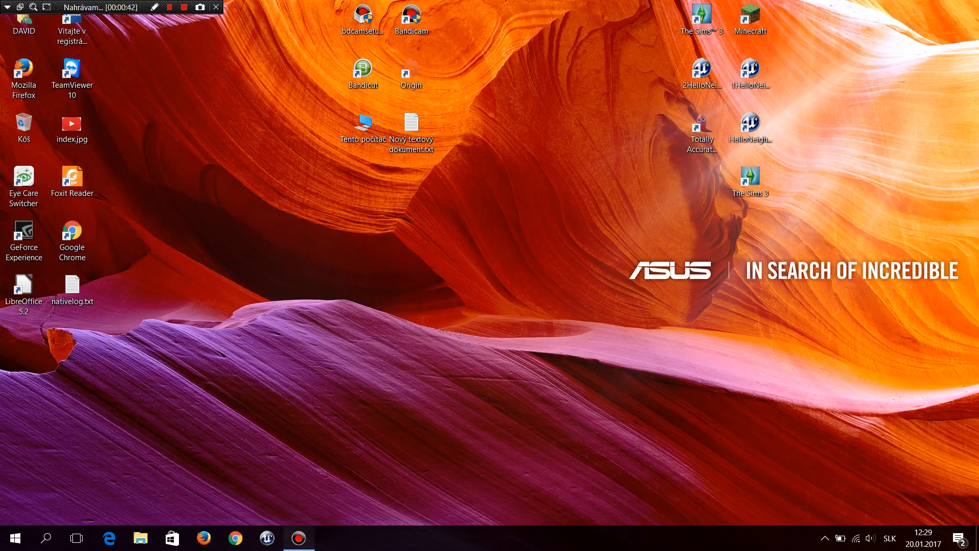
- Switch to Bandicam and look over its general settings, declining the change to game recording mode
click(299, 538)
click(329, 143)
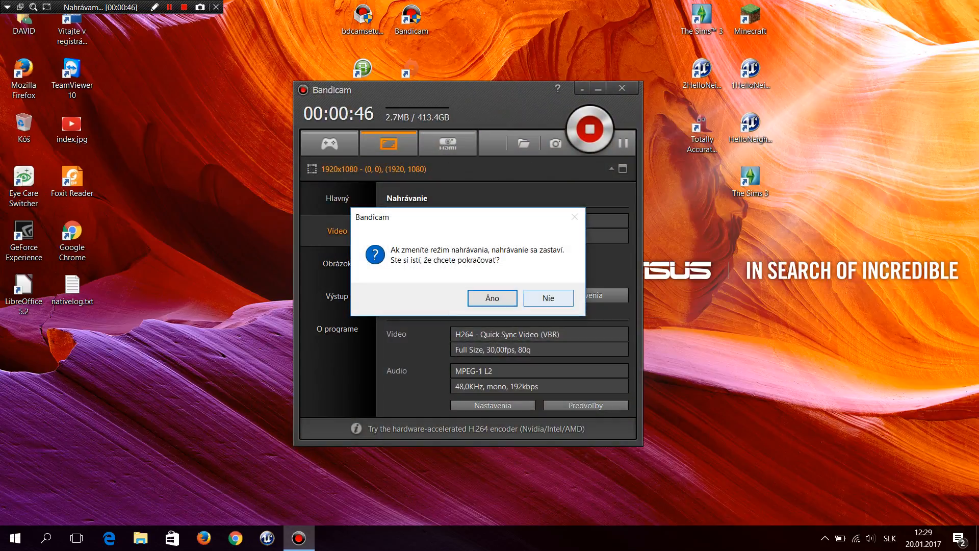
click(548, 298)
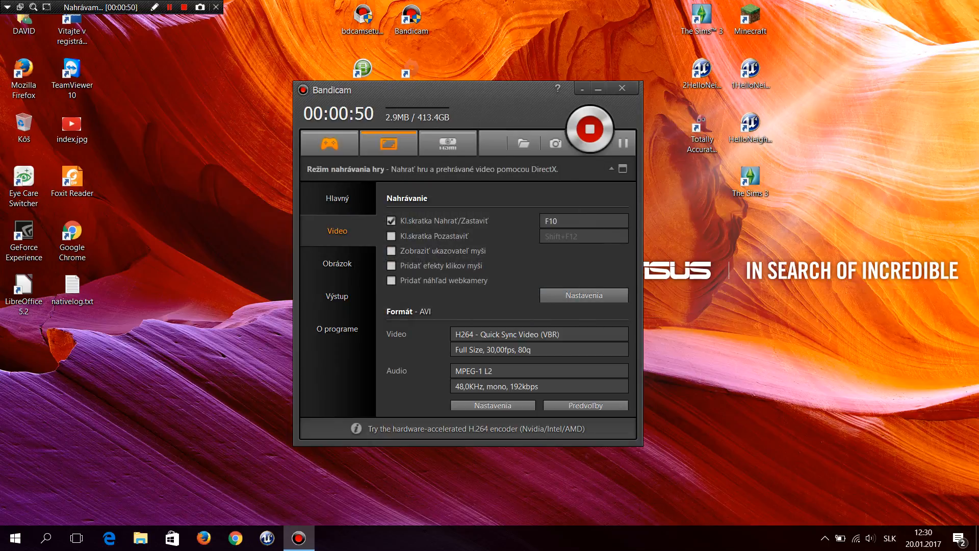
click(338, 199)
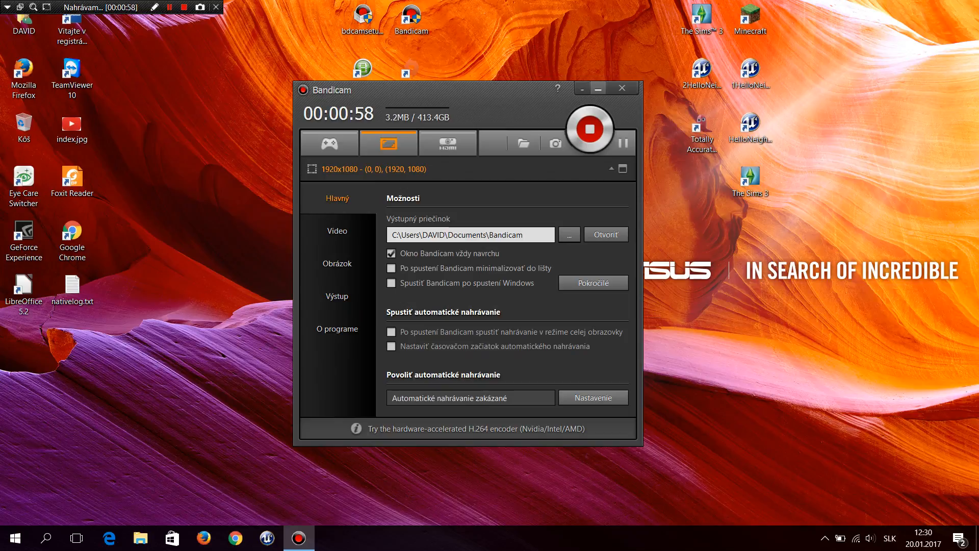
click(598, 89)
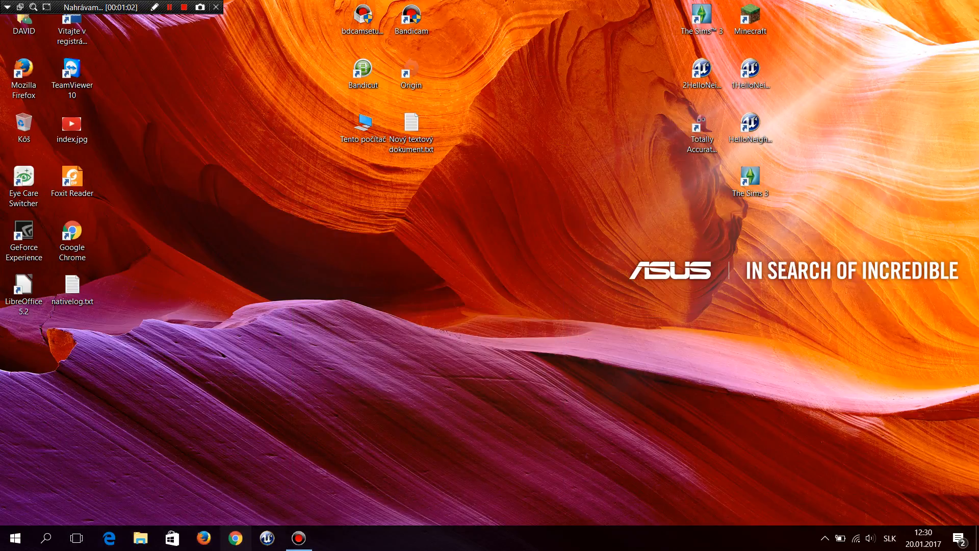
click(236, 538)
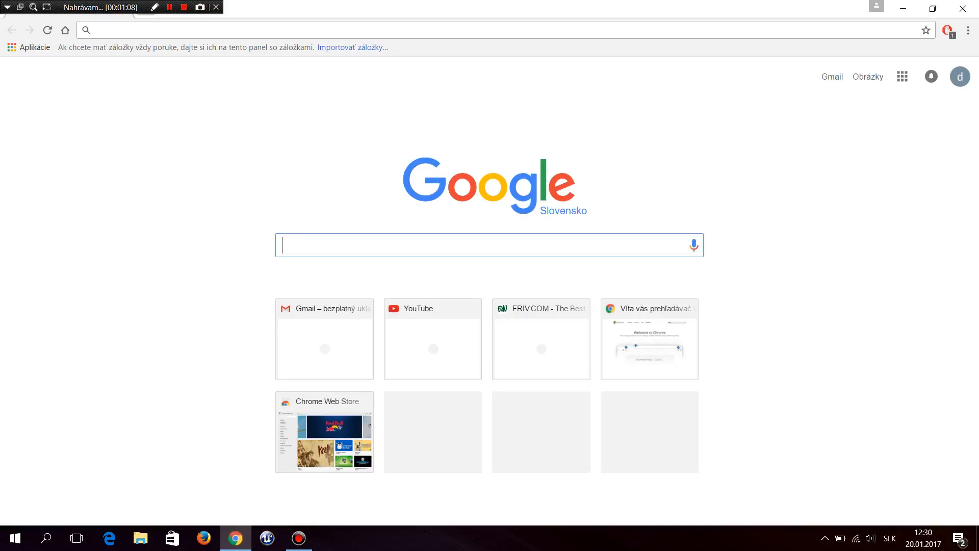
text(WWW)
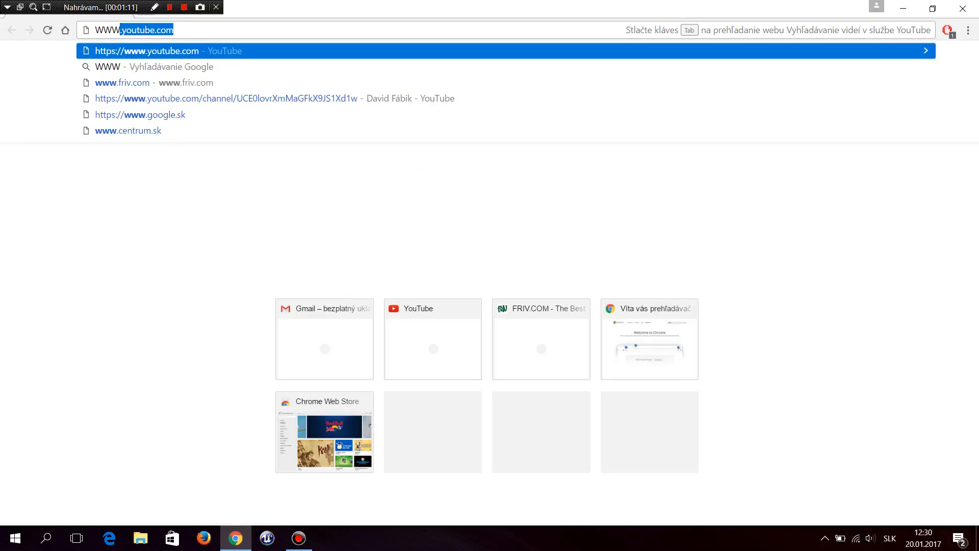
text(.)
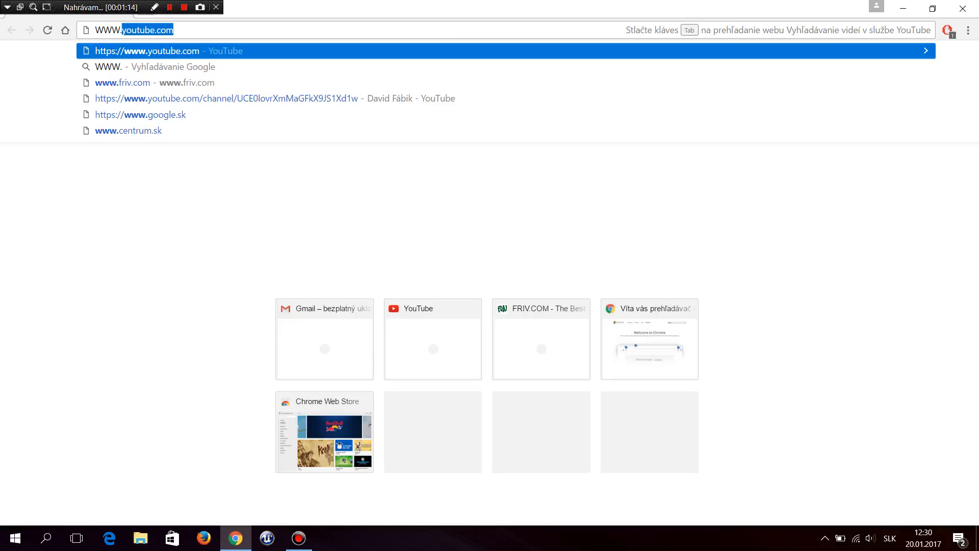
text(ba)
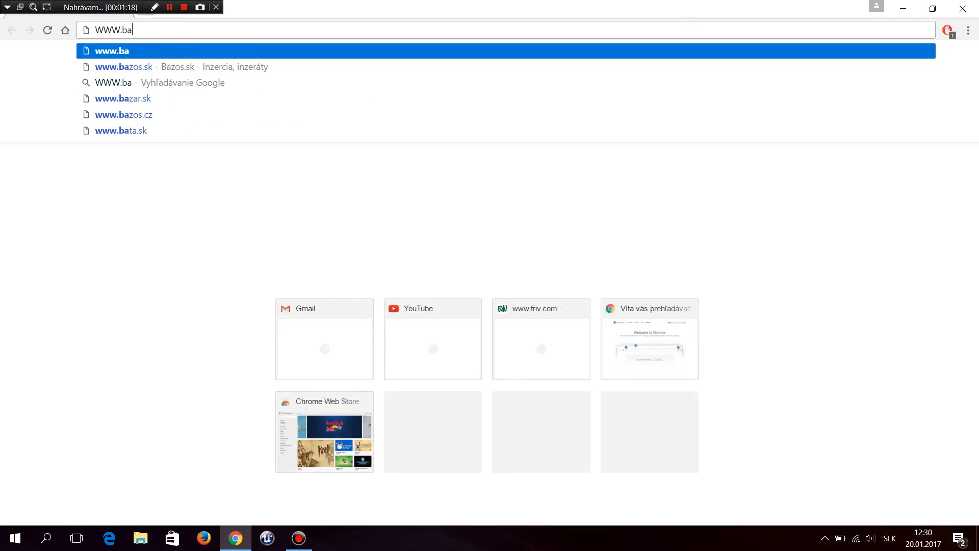
text(n)
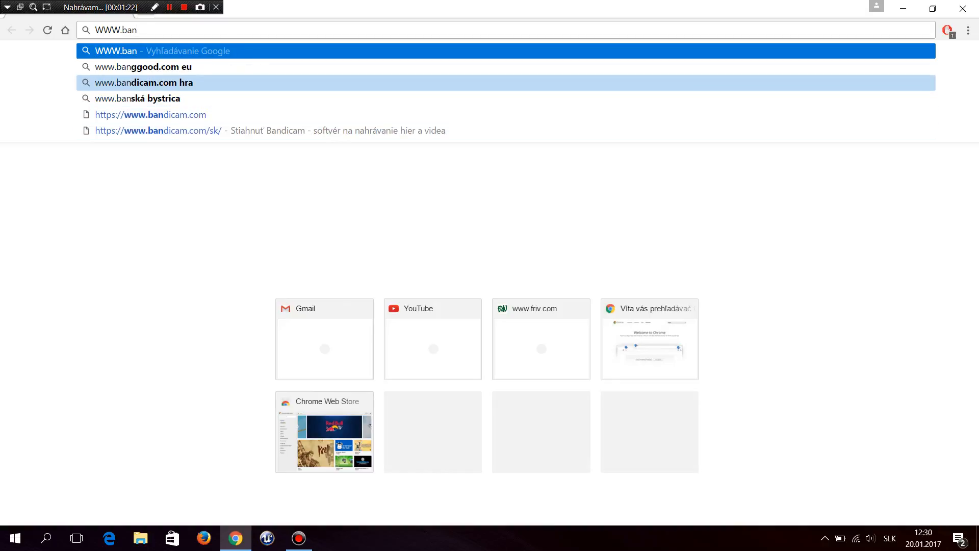
click(144, 83)
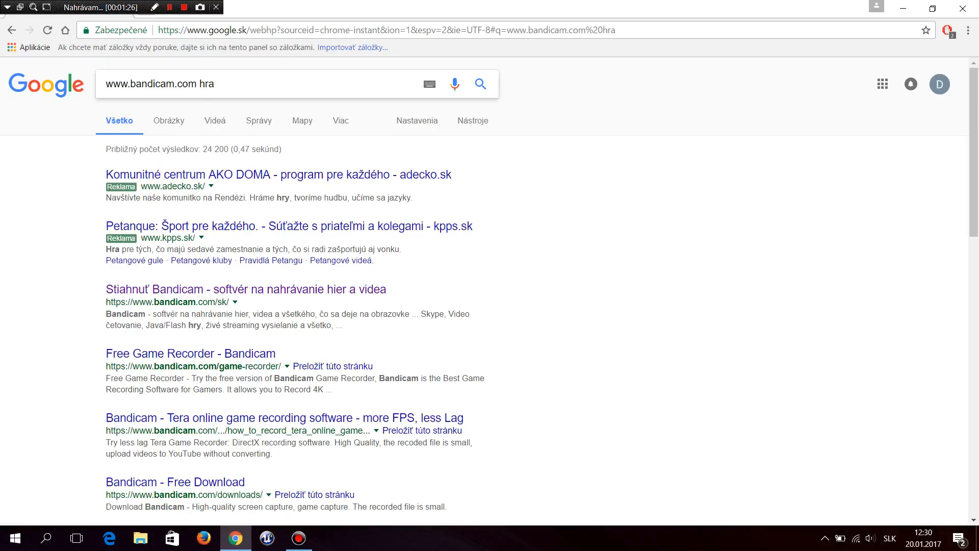
drag(216, 84, 199, 84)
key(BackSpace)
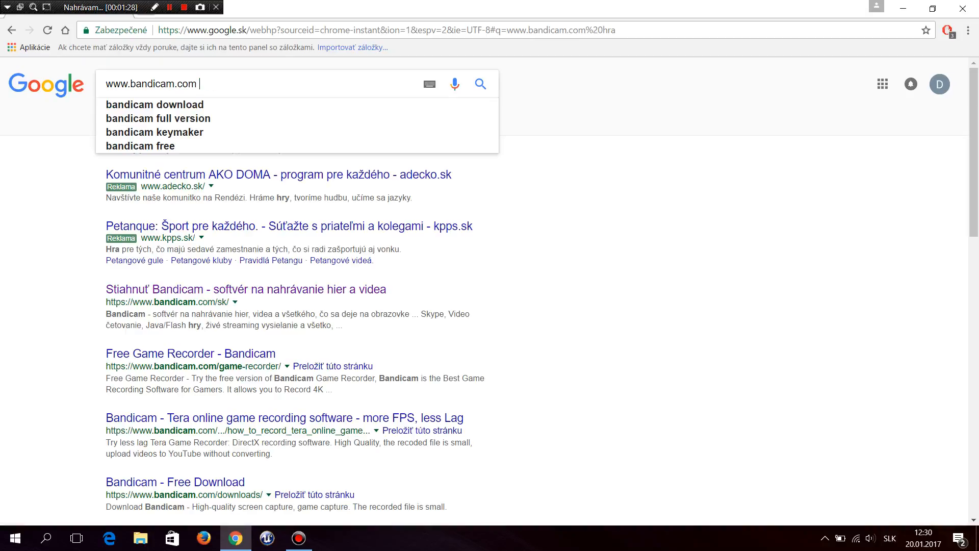
key(Return)
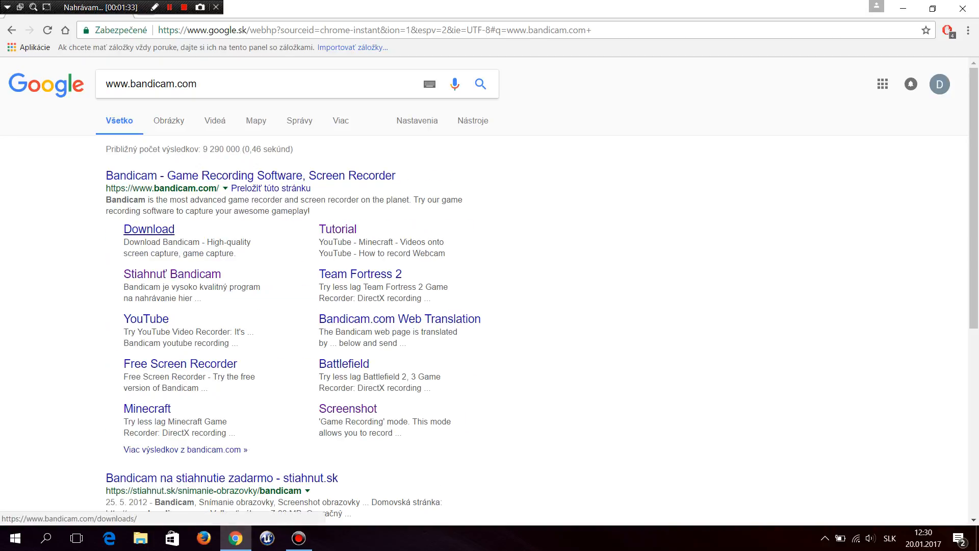
- Open Bandicam's Download page from the search results and switch the website's language to Slovak
click(149, 229)
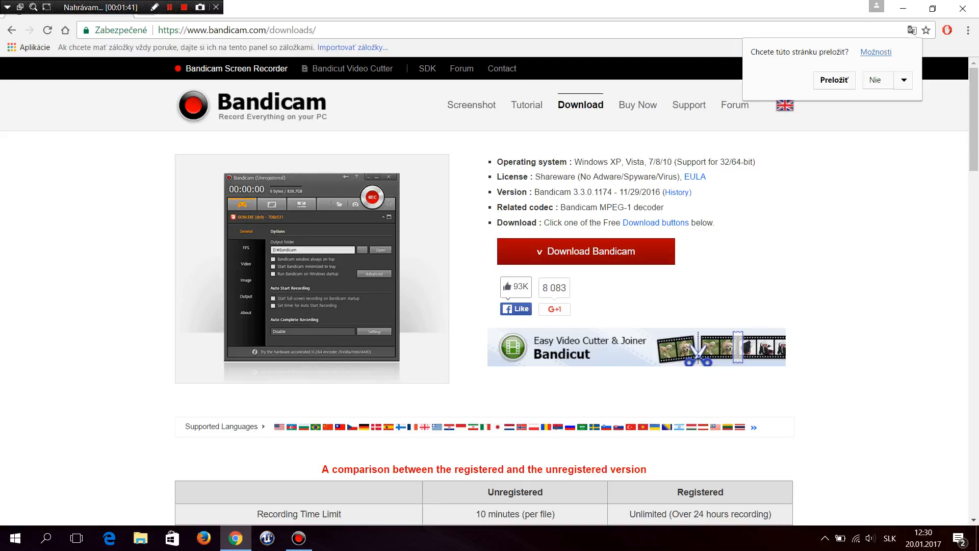
click(785, 105)
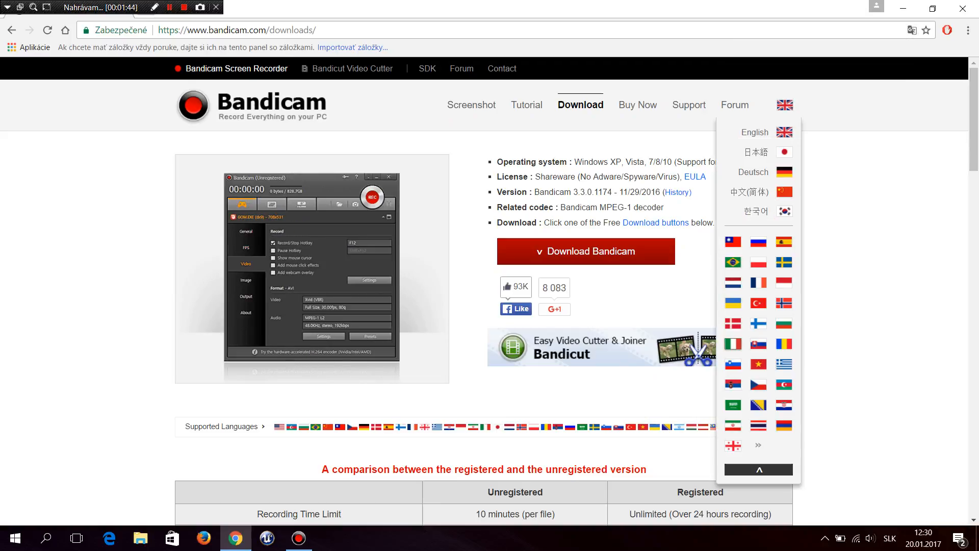
click(758, 344)
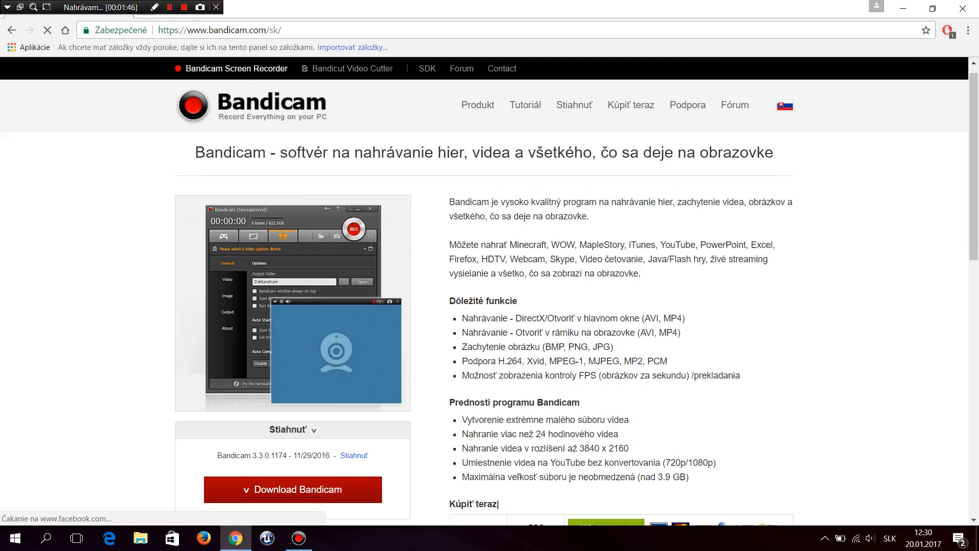
- Examine the feature list, download section and purchase options on the Slovak Bandicam page, ending on the desktop
scroll(490, 326, down, 14)
scroll(490, 326, up, 11)
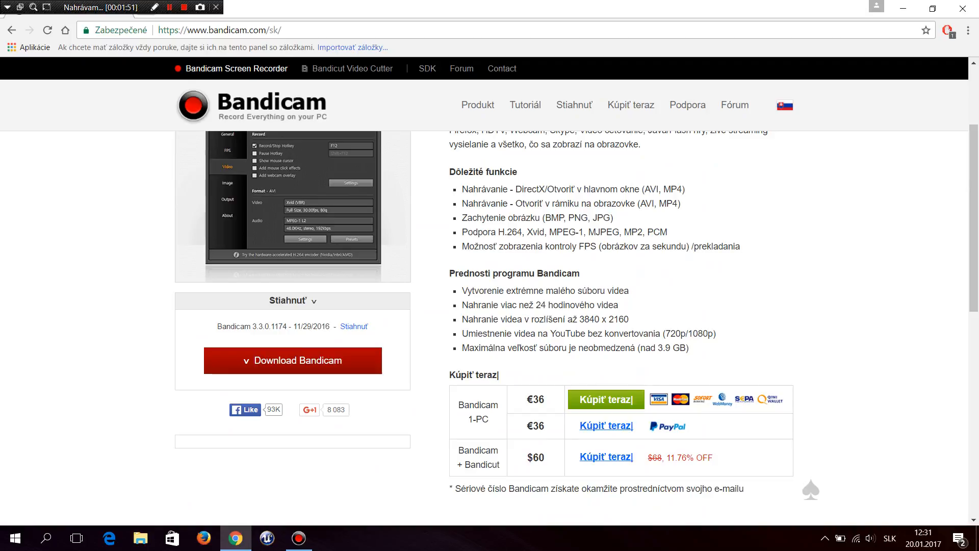
scroll(490, 327, up, 3)
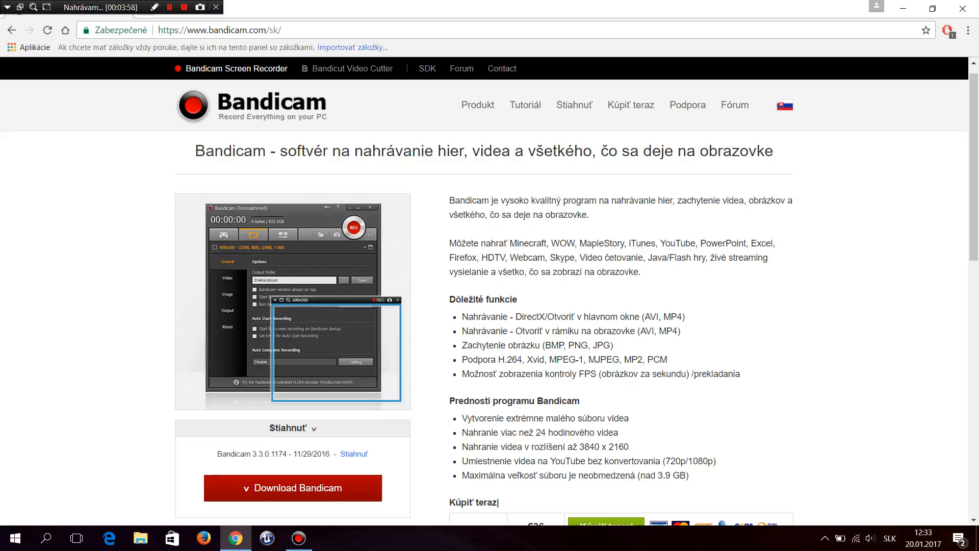
scroll(571, 327, down, 3)
scroll(293, 316, up, 3)
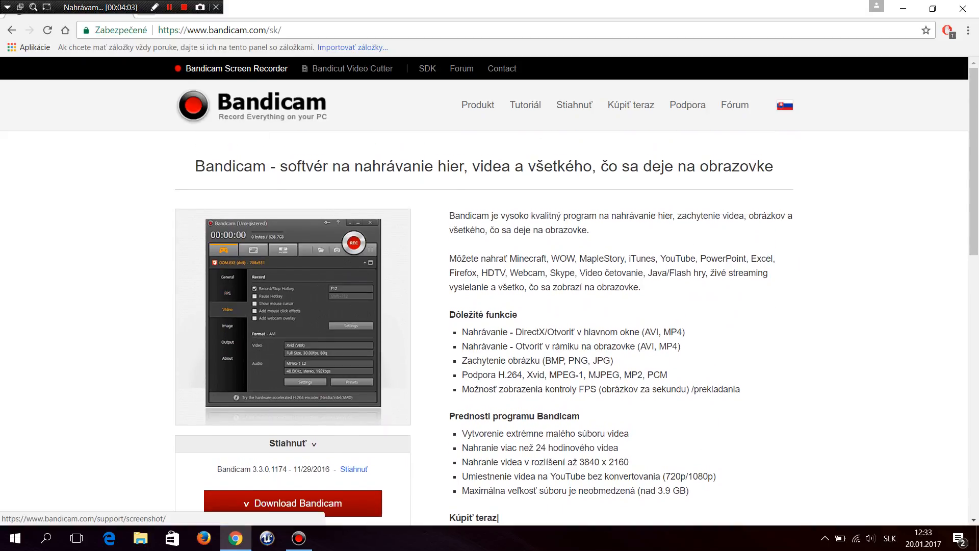
scroll(293, 316, down, 2)
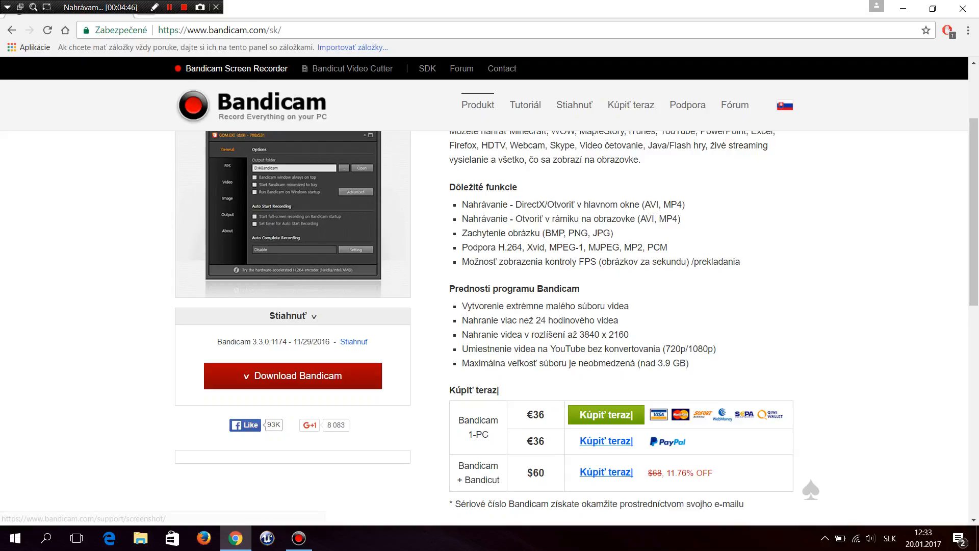
click(904, 9)
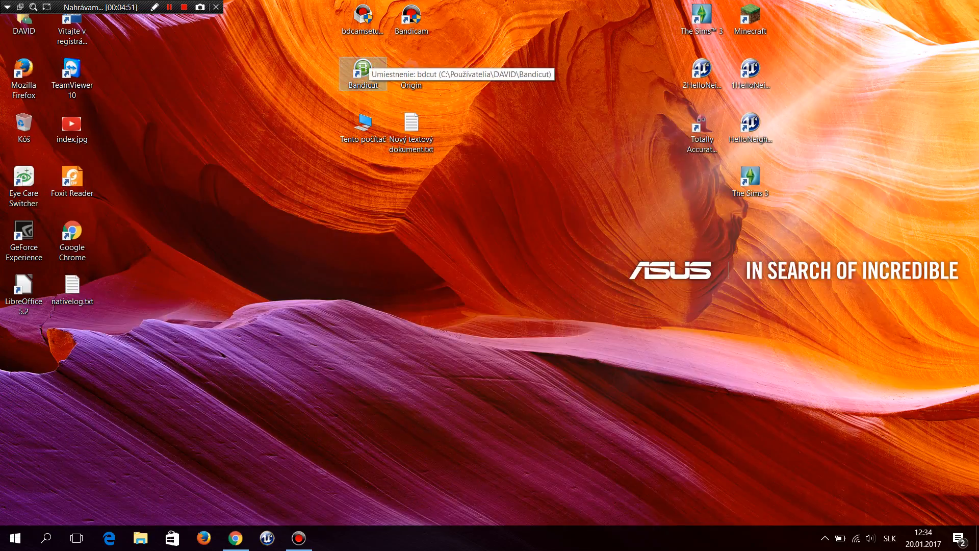
- Launch Bandicut from the desktop, view the file selection for cutting a video, and close the program
double_click(363, 69)
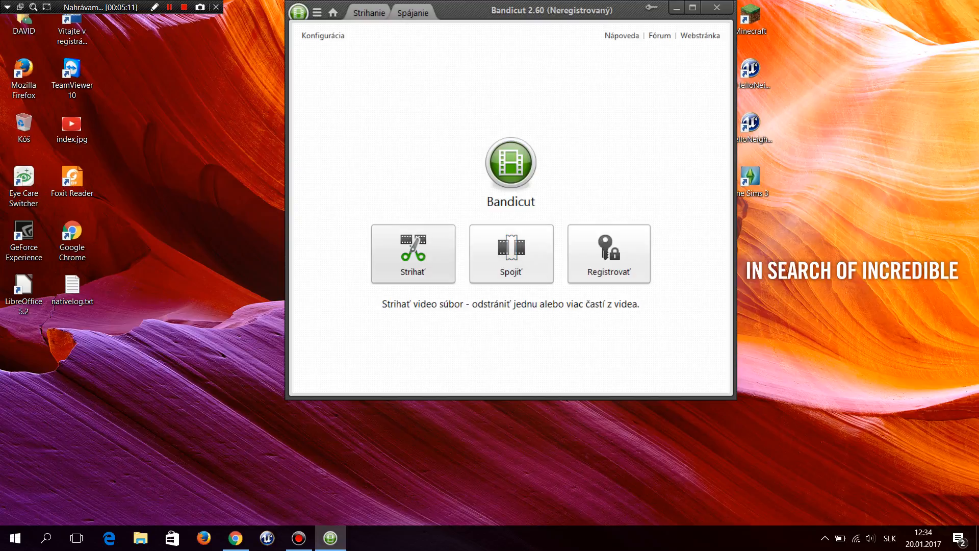
click(414, 254)
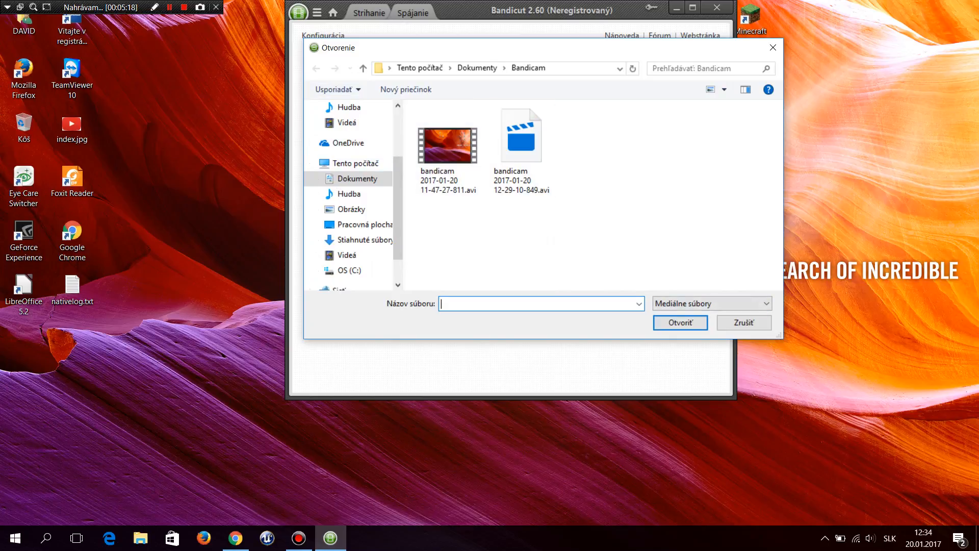
click(773, 47)
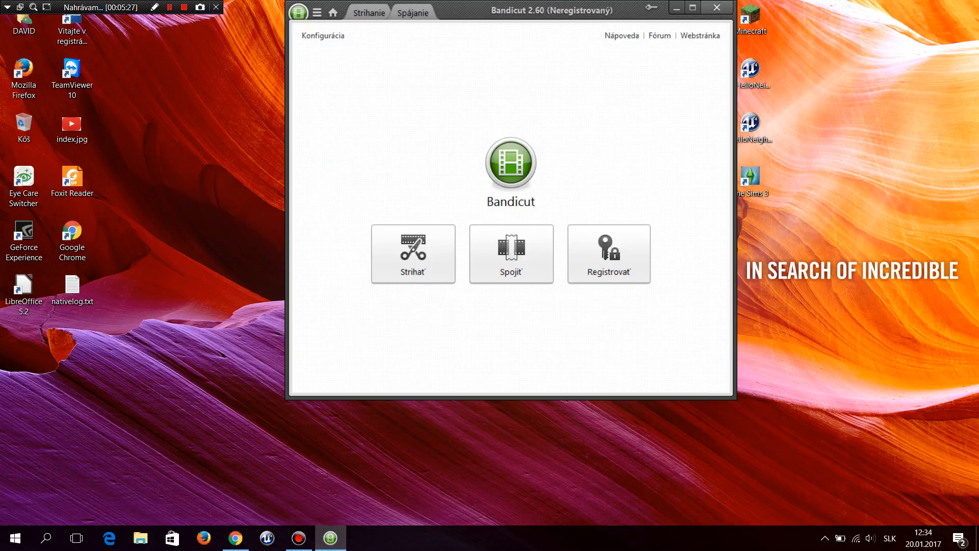
click(716, 7)
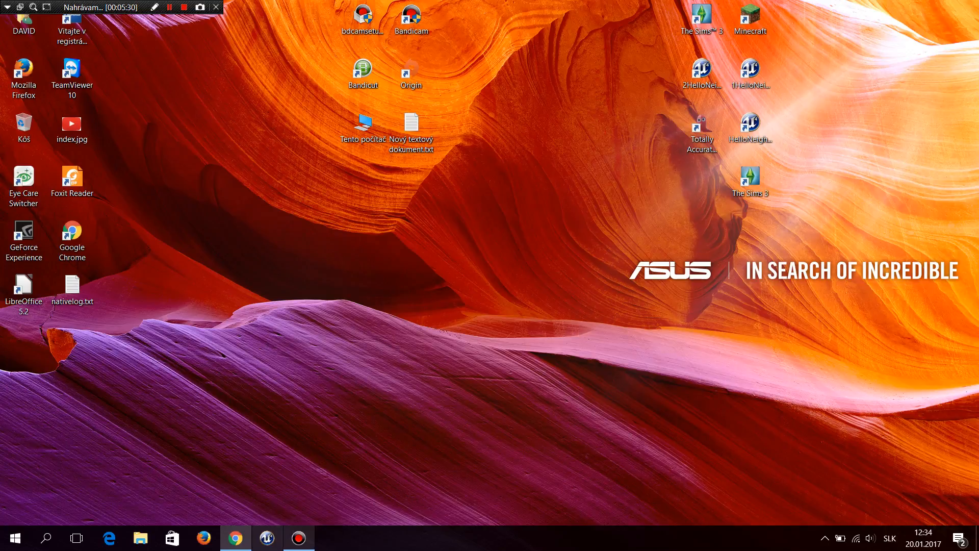
- Return to Chrome and play the game recording mode video from the "Ako použiť Bandicam" section in full screen
click(236, 538)
scroll(571, 326, down, 8)
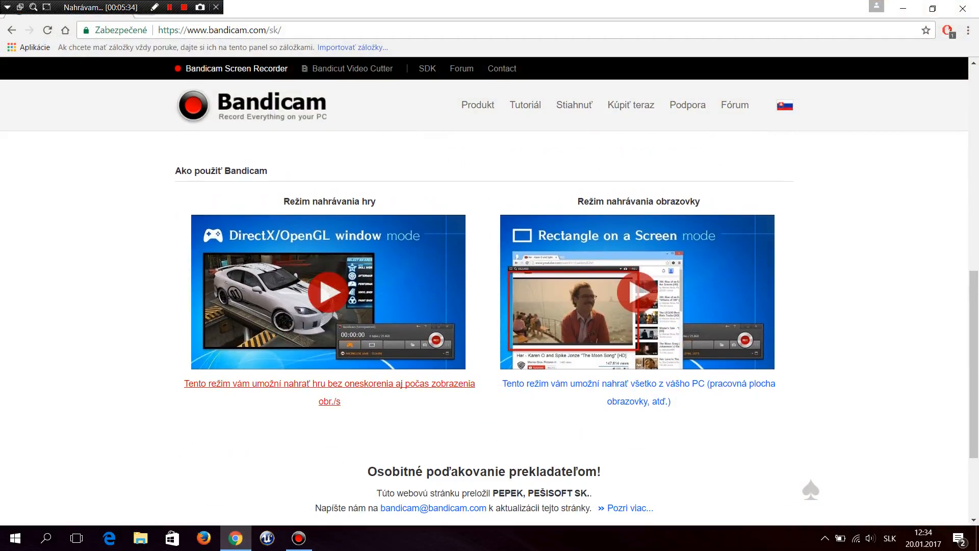
scroll(326, 293, down, 1)
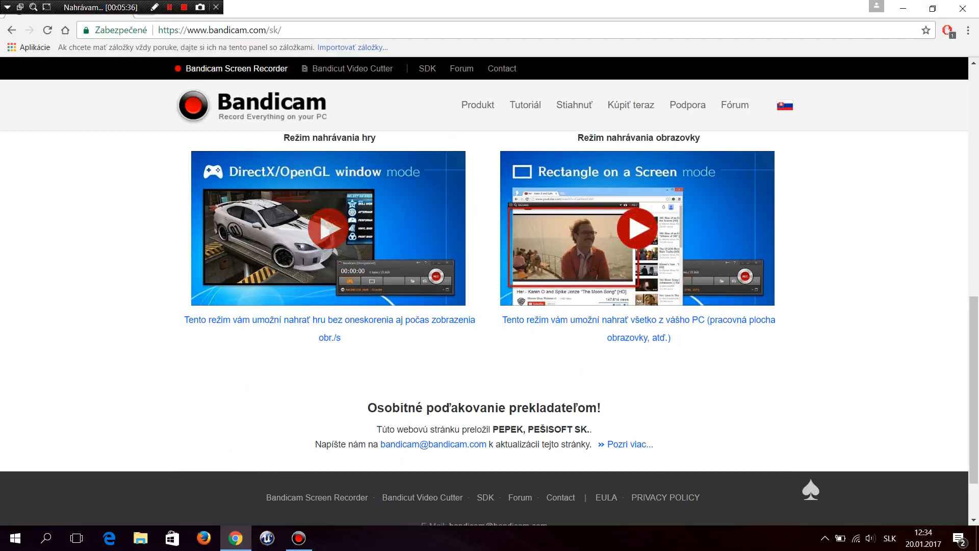
scroll(434, 390, down, 1)
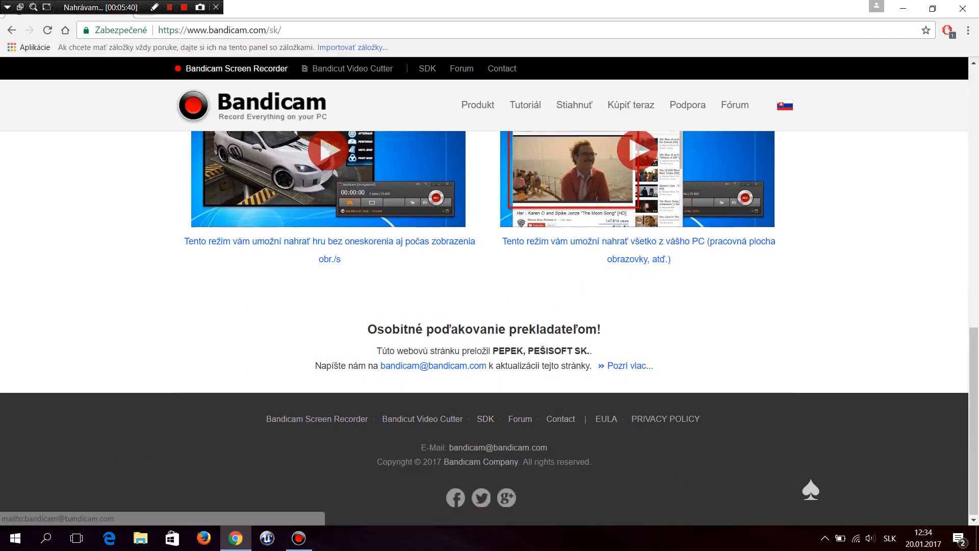
scroll(433, 390, up, 4)
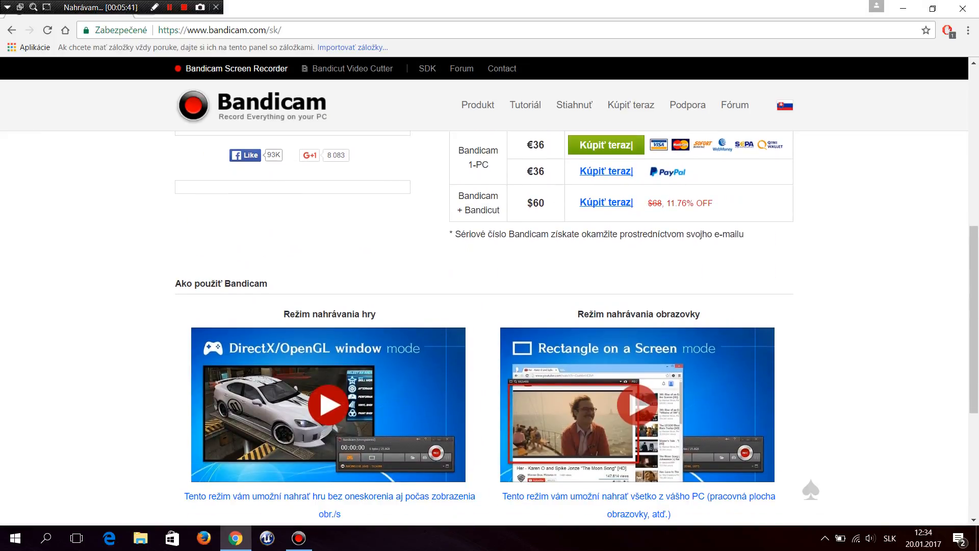
click(328, 405)
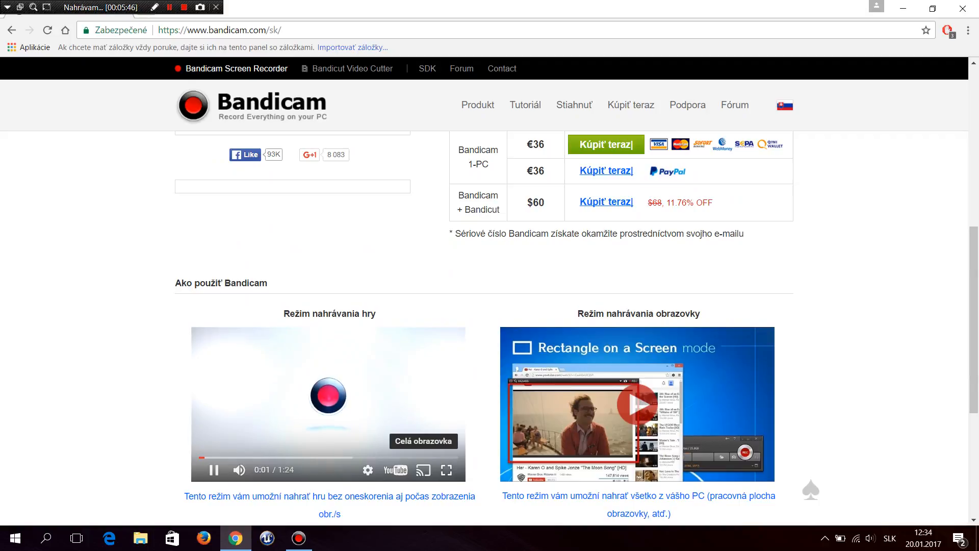
click(446, 469)
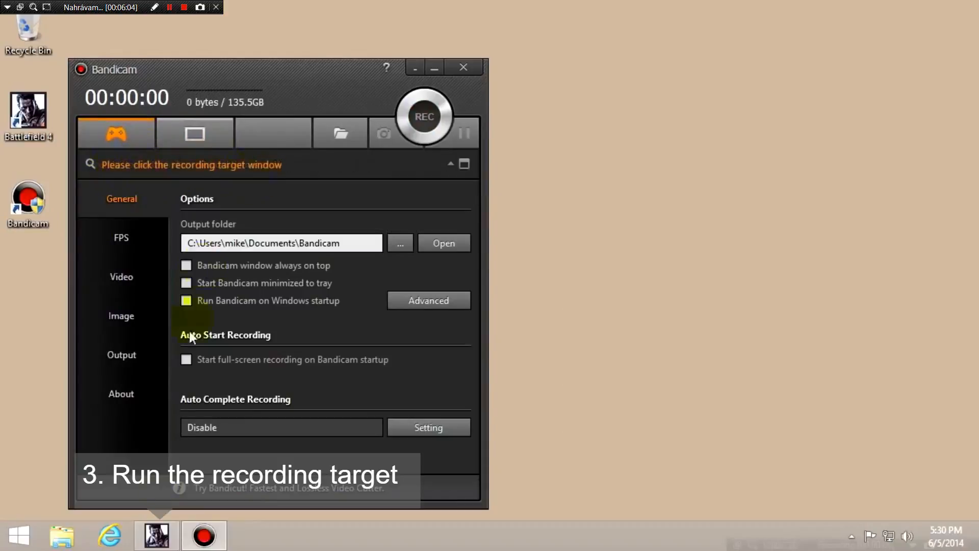
click(162, 534)
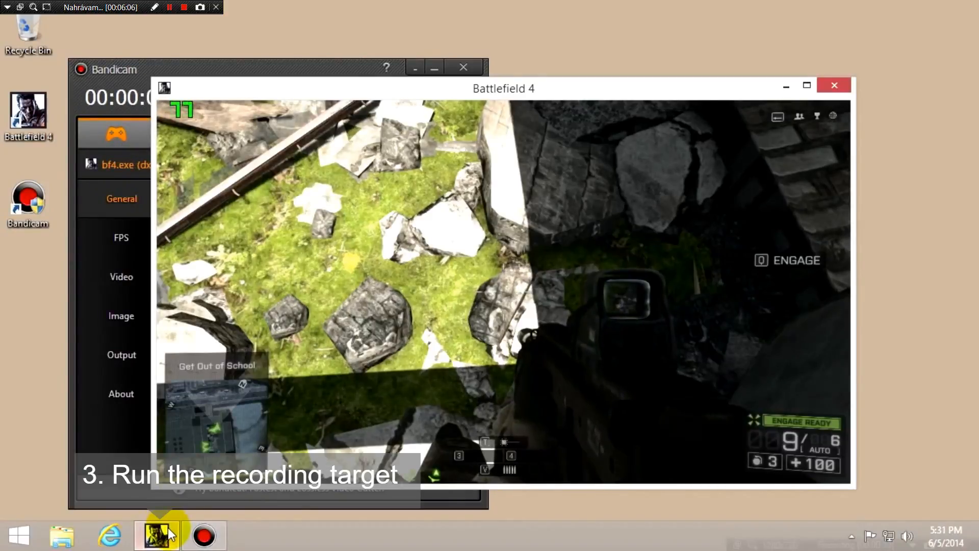
click(346, 77)
drag(345, 78, 831, 33)
drag(439, 87, 329, 96)
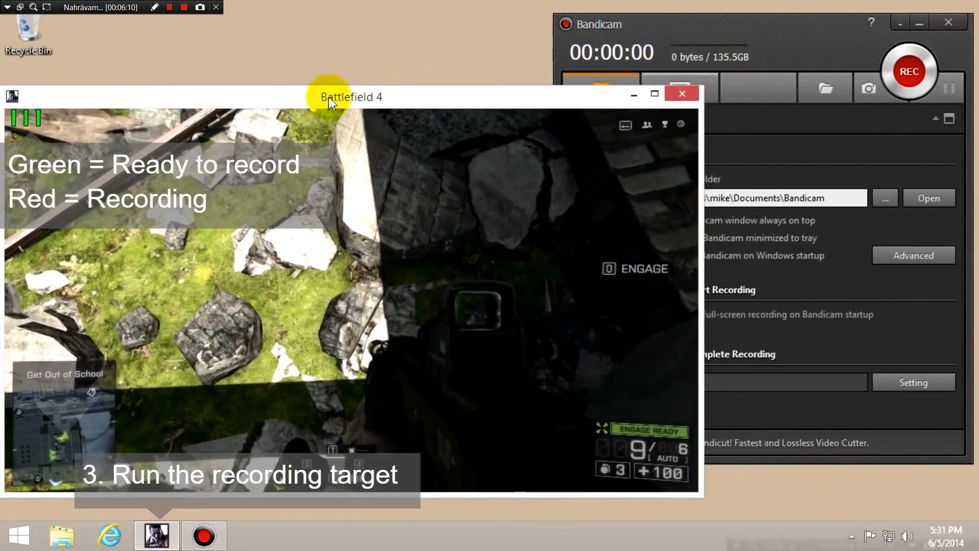
click(911, 82)
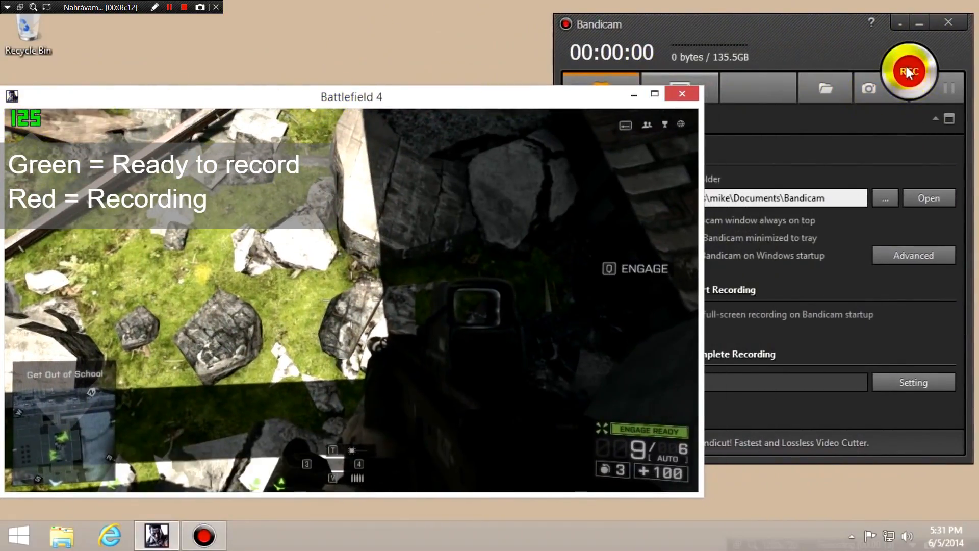
click(909, 74)
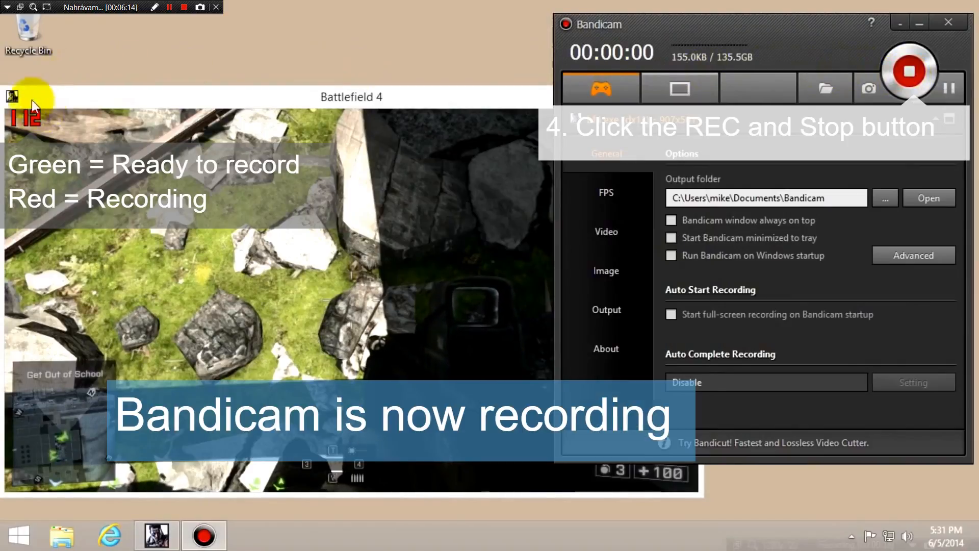
click(916, 78)
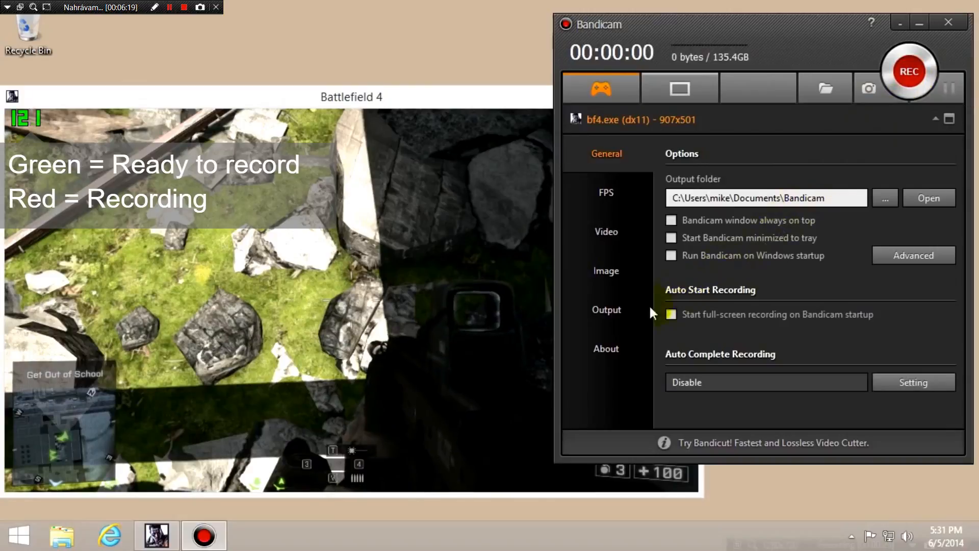
- View the recorded video in Bandicam's output list and check the Record/Stop hotkey in the video settings
click(621, 311)
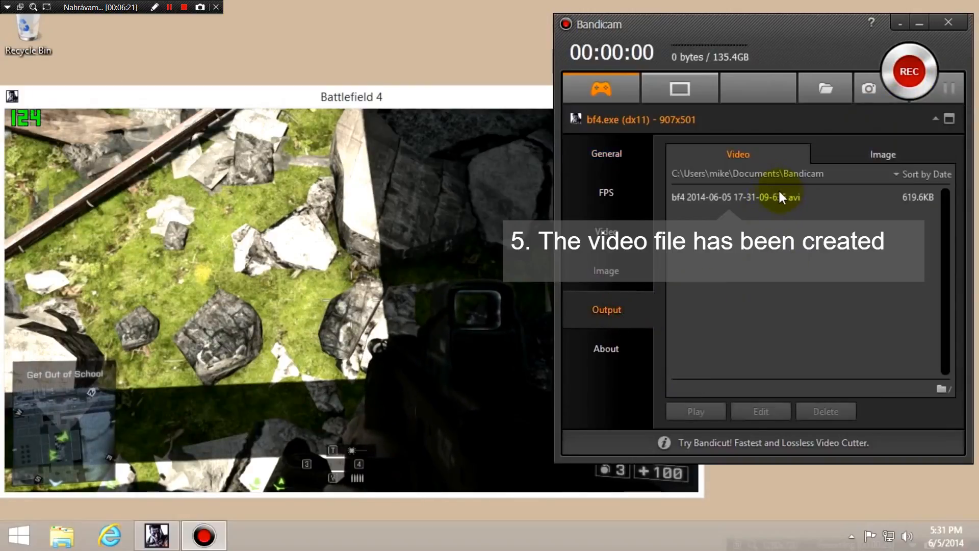
click(617, 231)
click(889, 182)
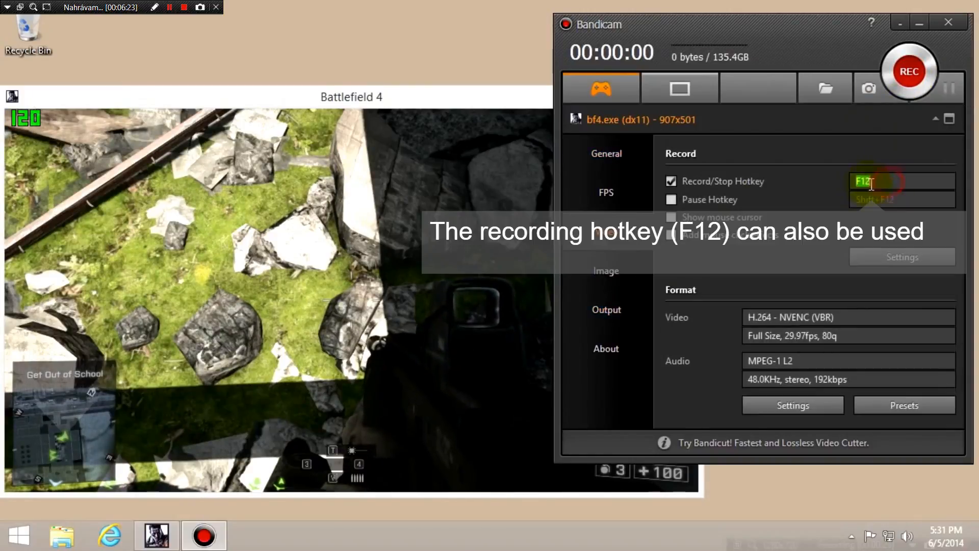
- Record a short clip of the Battlefield 4 gameplay, starting and stopping it with the Record/Stop hotkey
click(306, 340)
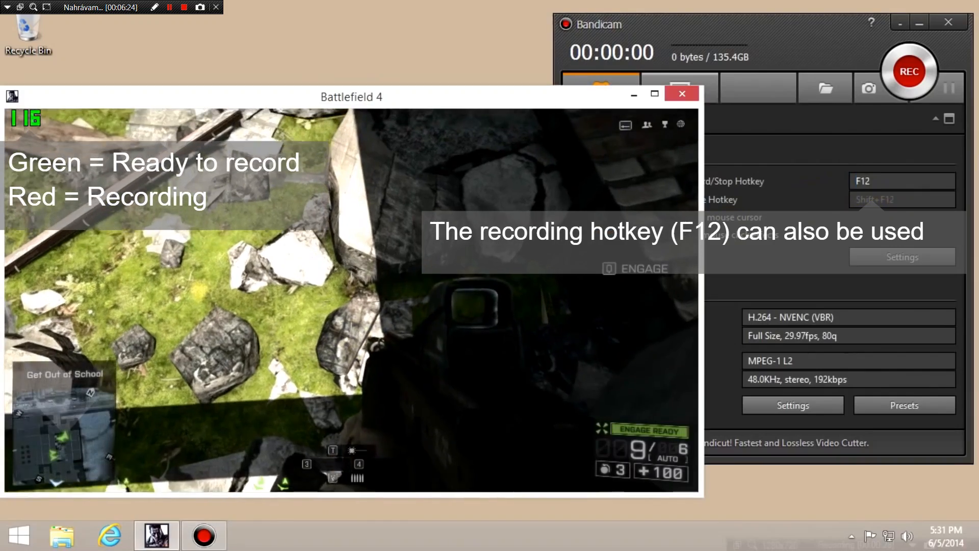
key(F12)
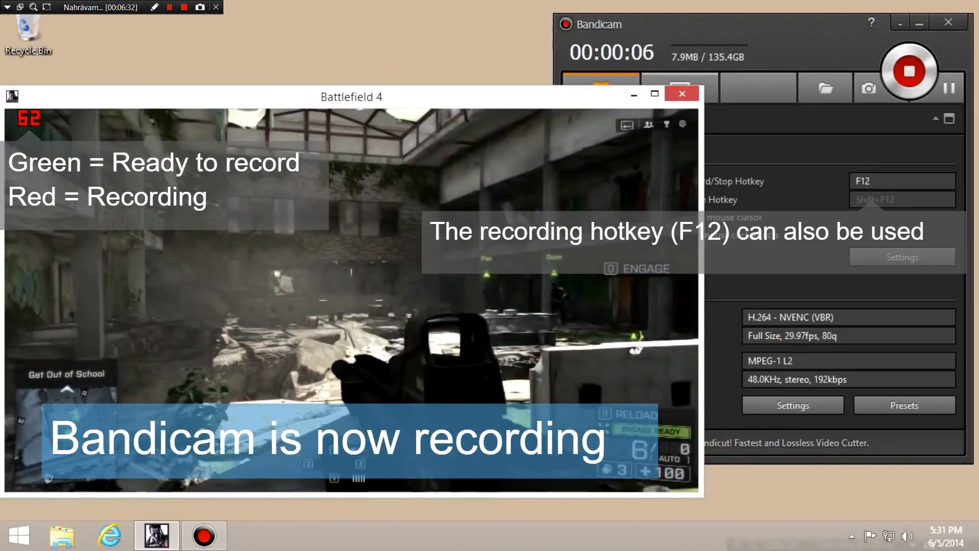
key(F12)
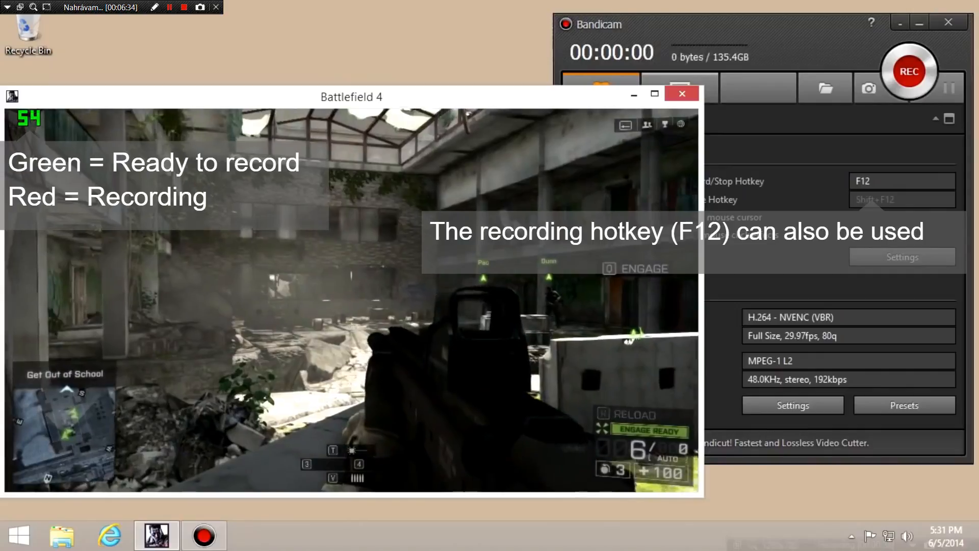
key(alt+Tab)
click(590, 315)
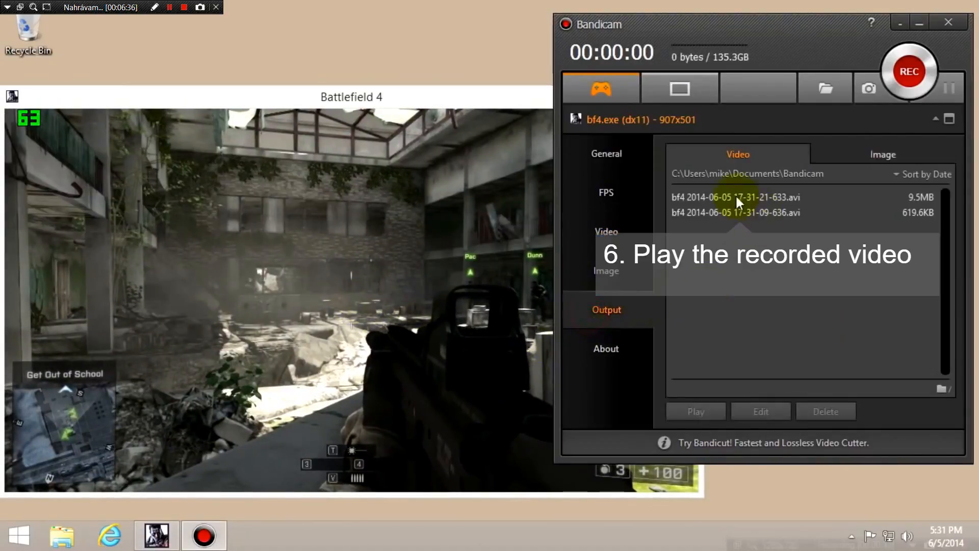
click(728, 198)
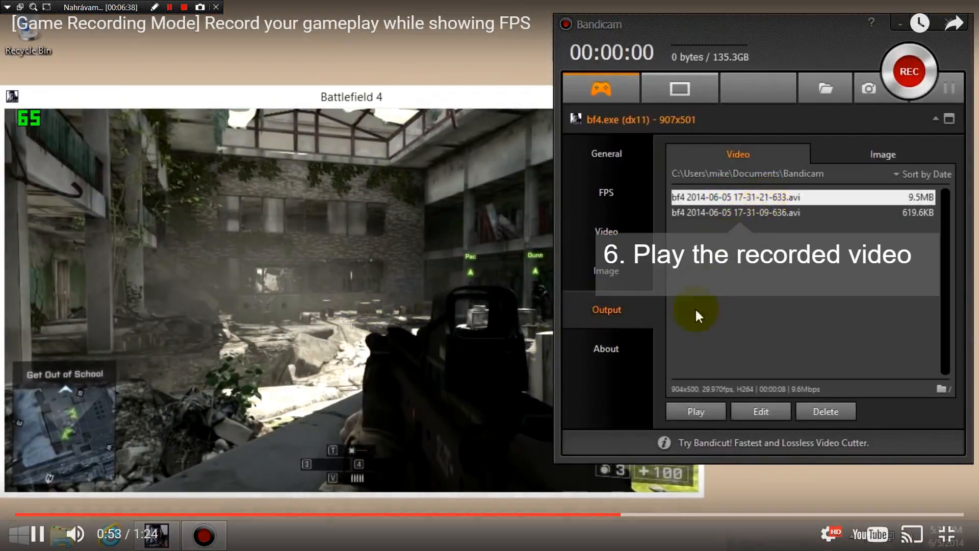
click(711, 411)
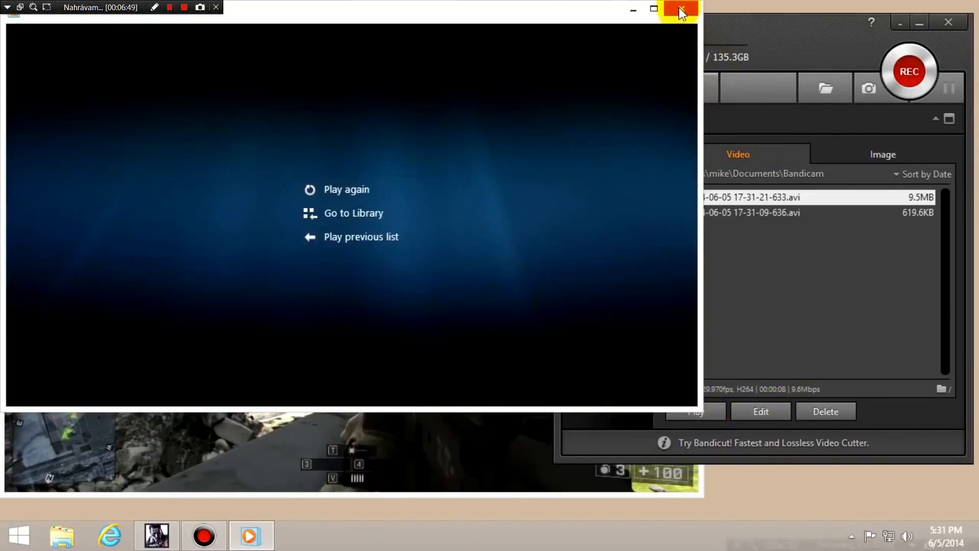
click(678, 8)
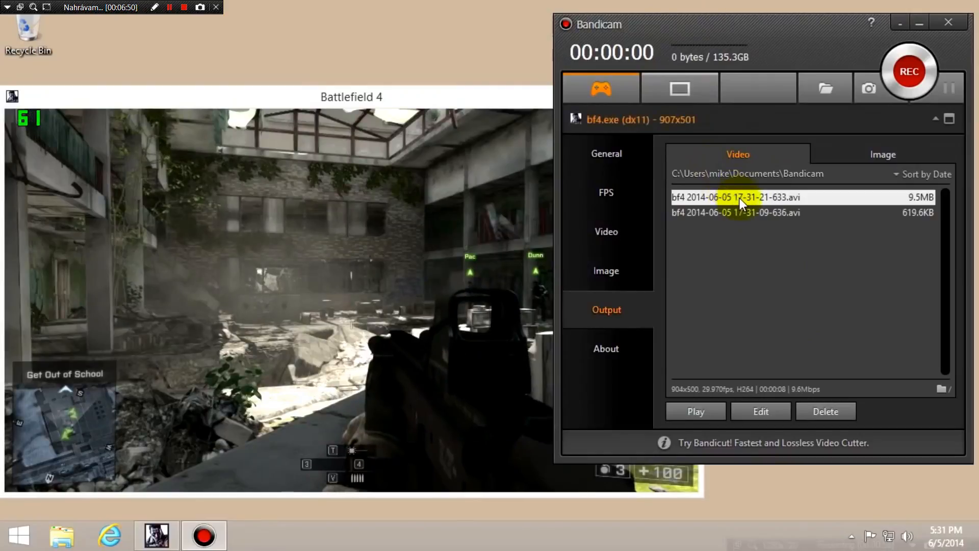
- Show the newest recording in its Windows Explorer folder and close the folder window
right_click(738, 199)
click(857, 280)
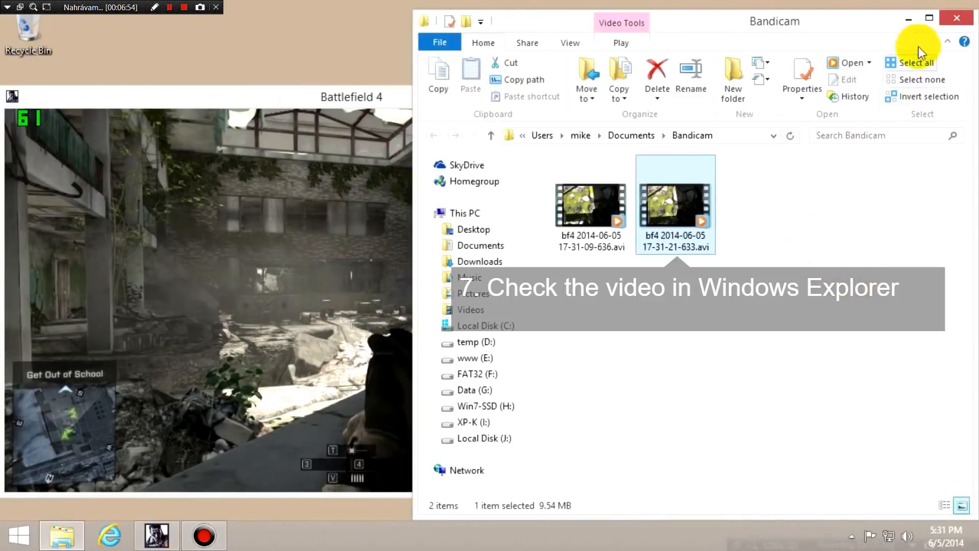
click(957, 19)
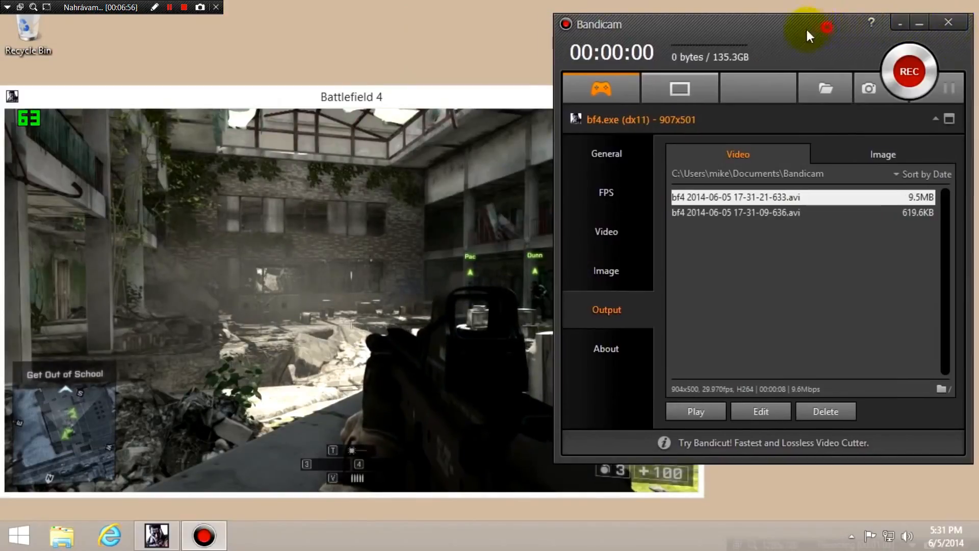
- Move the Bandicam window over the game and review the Image, Video, FPS and General settings
drag(811, 30, 494, 47)
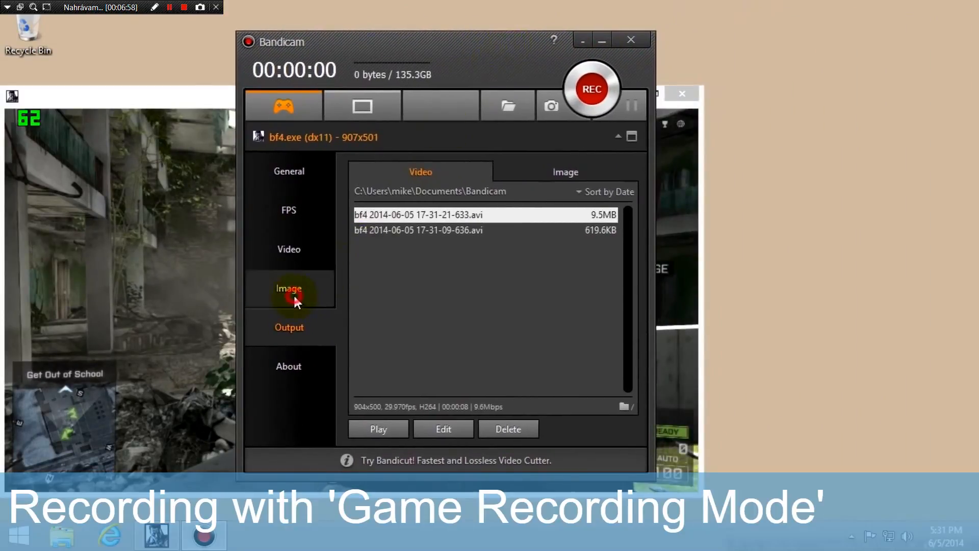
click(293, 295)
click(290, 252)
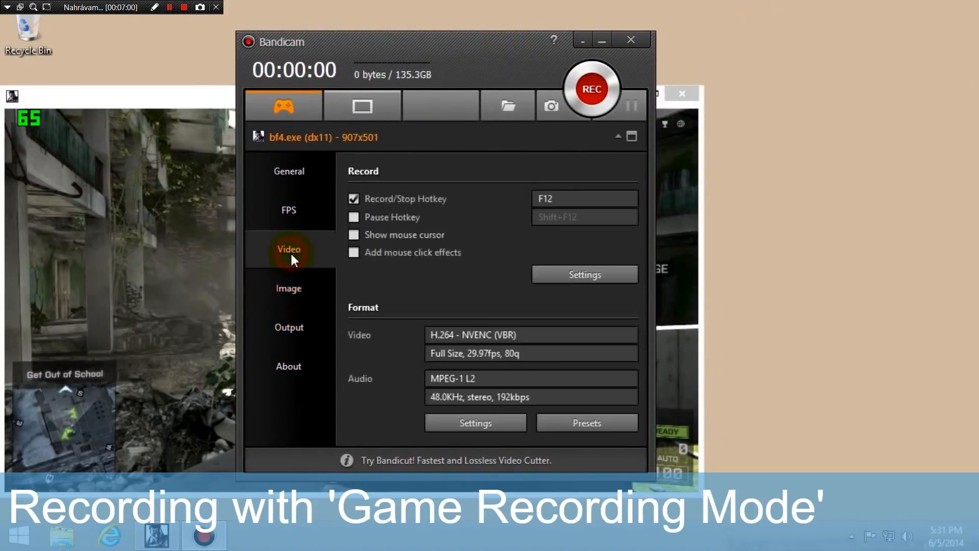
click(283, 212)
click(292, 177)
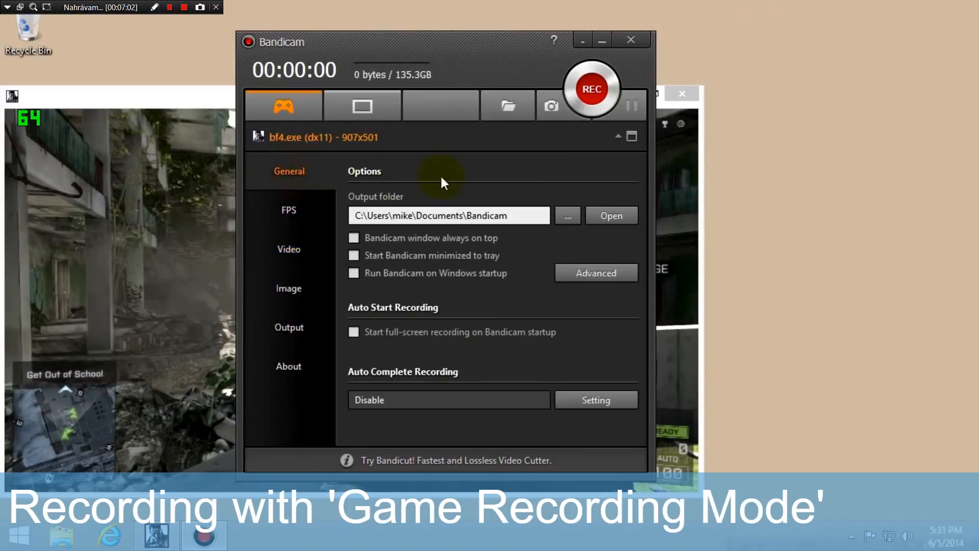
- Collapse Bandicam to its simple view and switch between the screen and game recording modes
click(625, 138)
click(625, 137)
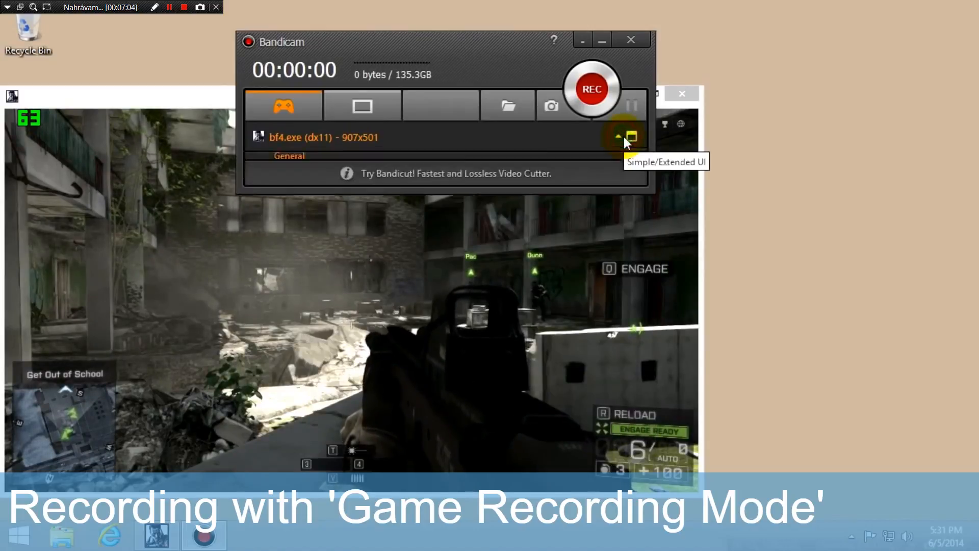
click(362, 106)
click(307, 109)
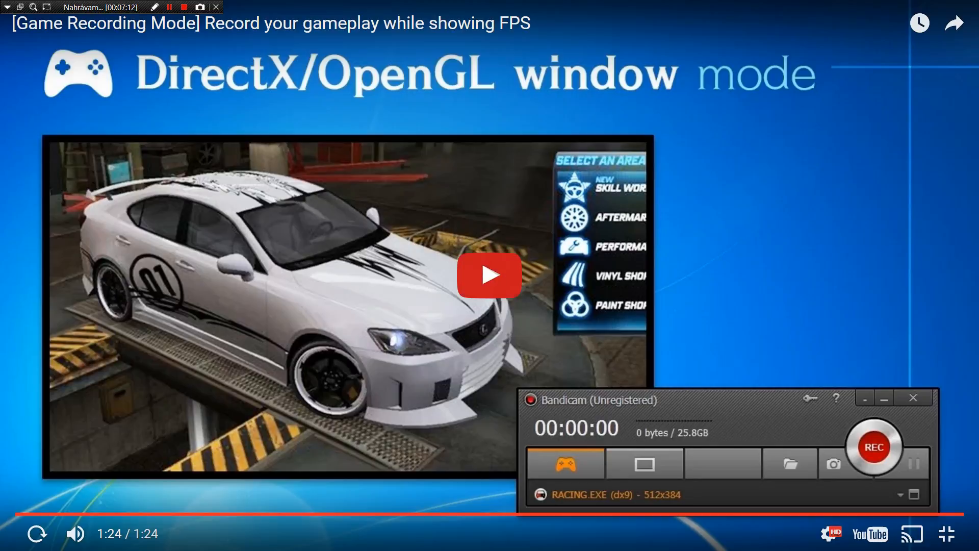
- Exit the full-screen game recording video and close Chrome
click(947, 534)
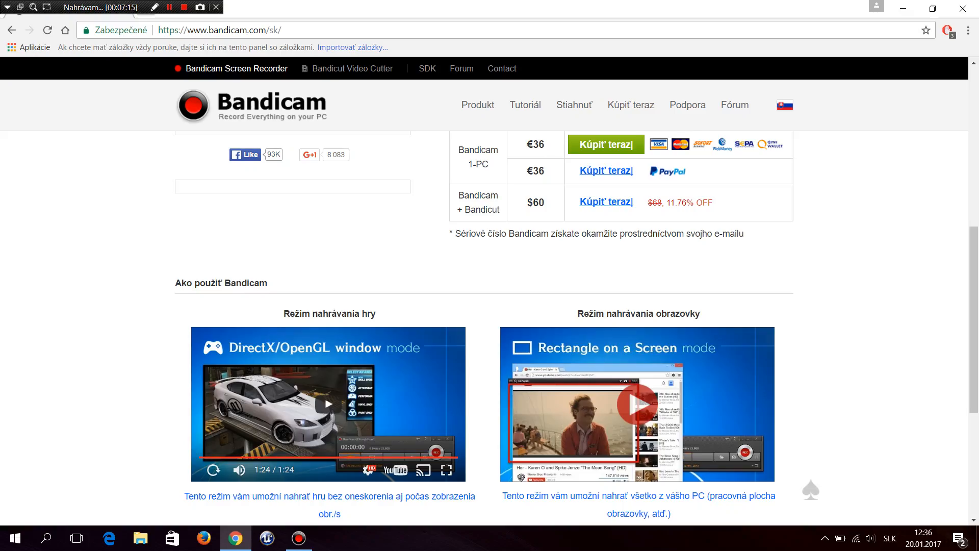
click(963, 8)
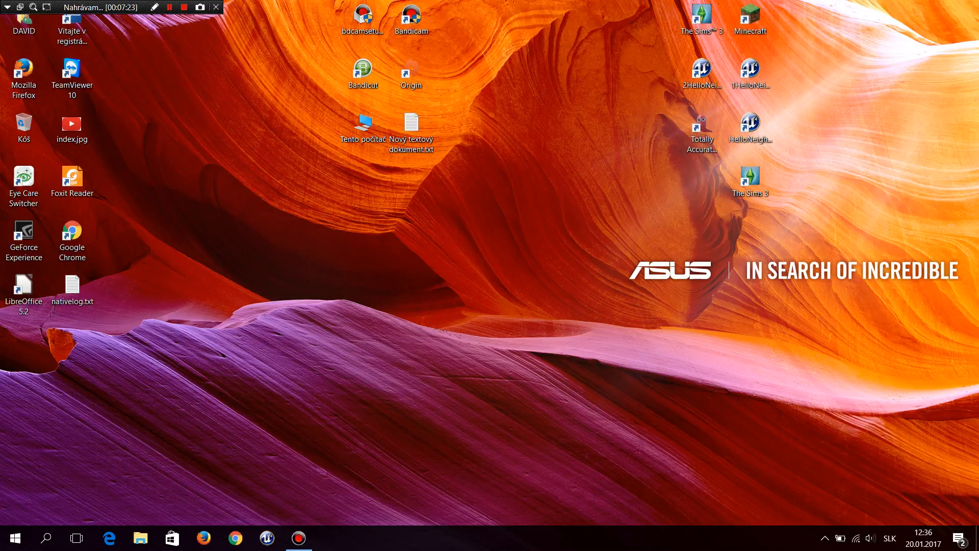
- Bring up the Bandicam window on the desktop and reposition it nearer the middle of the screen
click(299, 538)
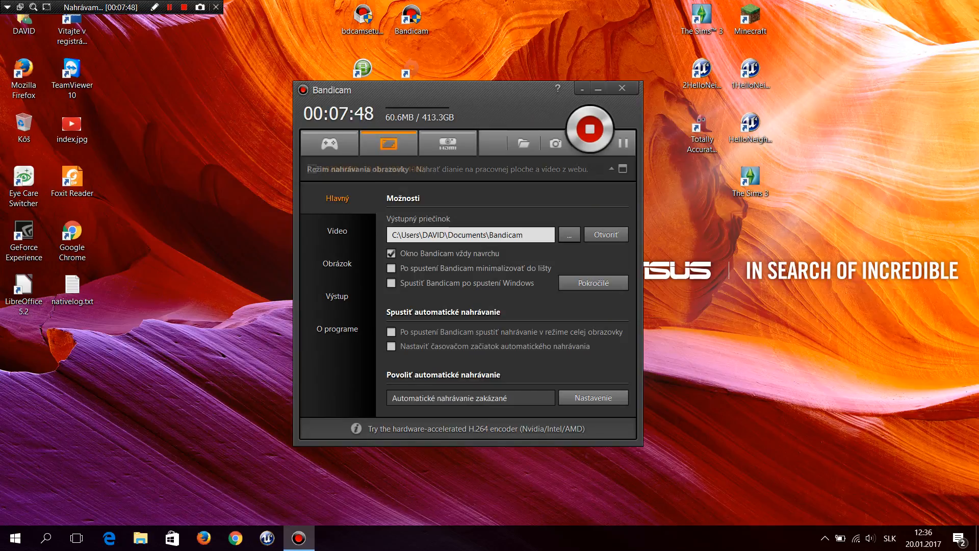
drag(508, 106, 734, 46)
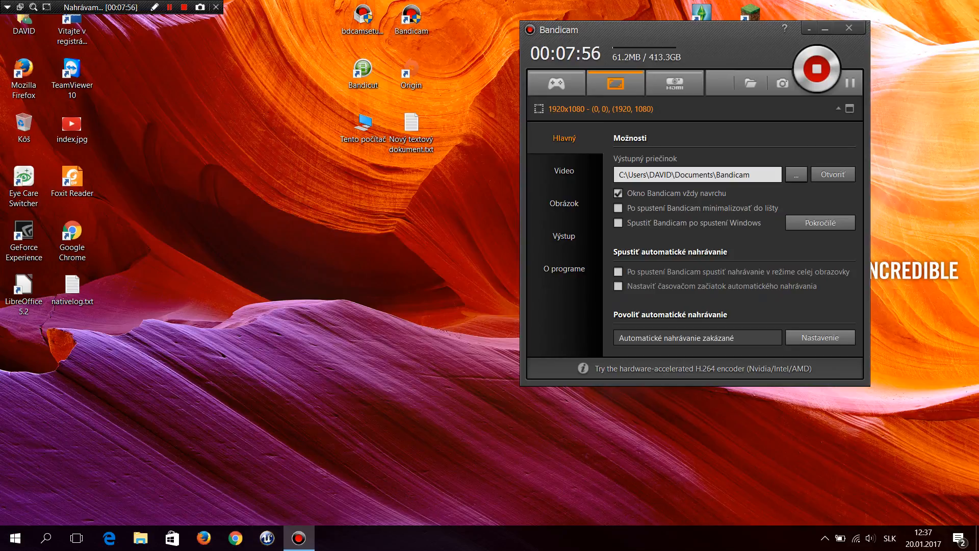
mouse_move(146, 128)
mouse_down()
mouse_move(196, 229)
mouse_move(405, 353)
mouse_move(349, 319)
mouse_move(357, 408)
mouse_move(377, 382)
mouse_move(163, 159)
mouse_move(153, 134)
mouse_up()
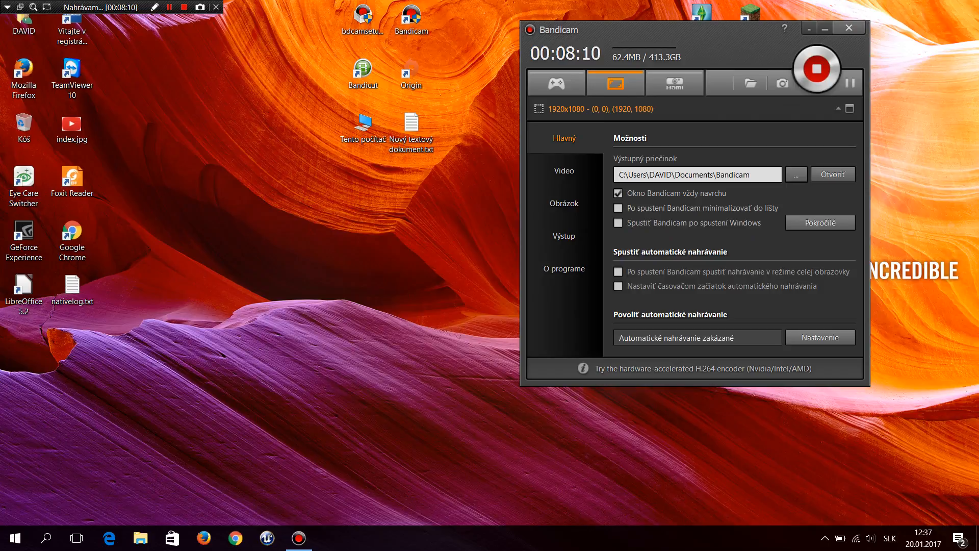
key(super+Down)
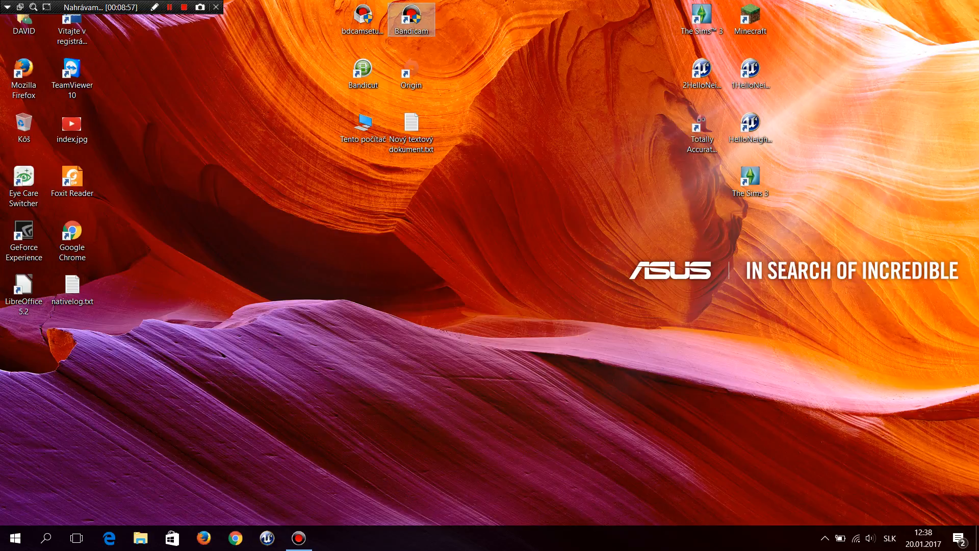
click(299, 538)
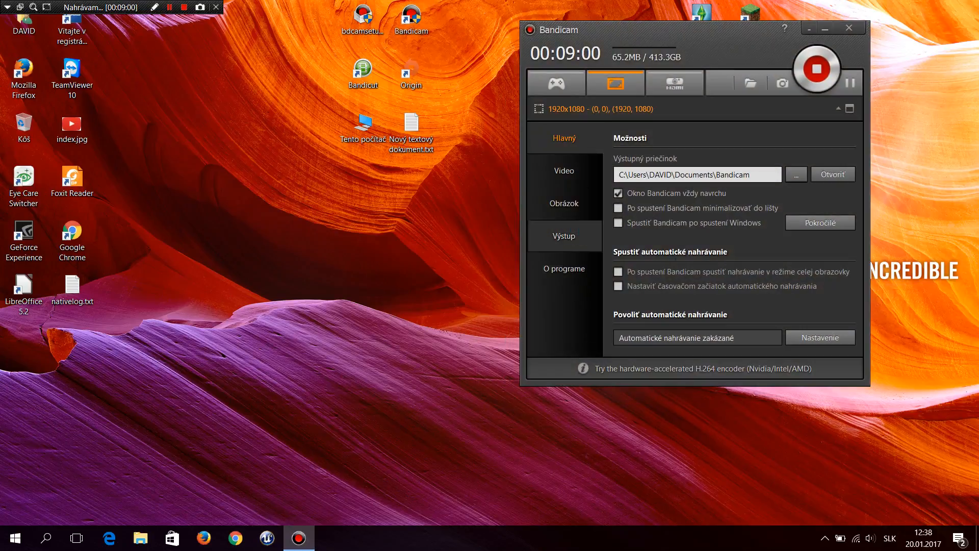
drag(697, 63, 618, 148)
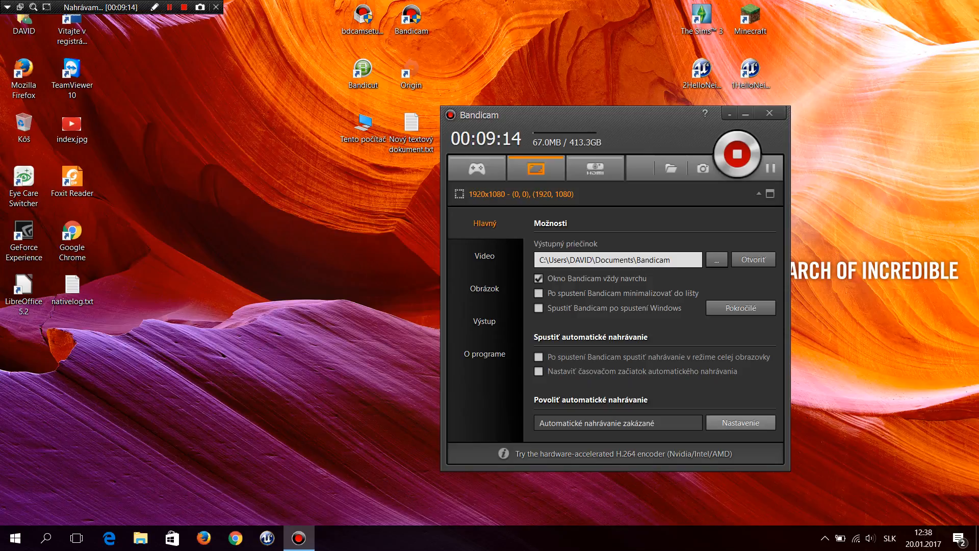
- View the conditions for completing automatic recording, confirm with "Nepovoliť žiadnu" selected, and briefly minimize and restore Bandicam
click(741, 423)
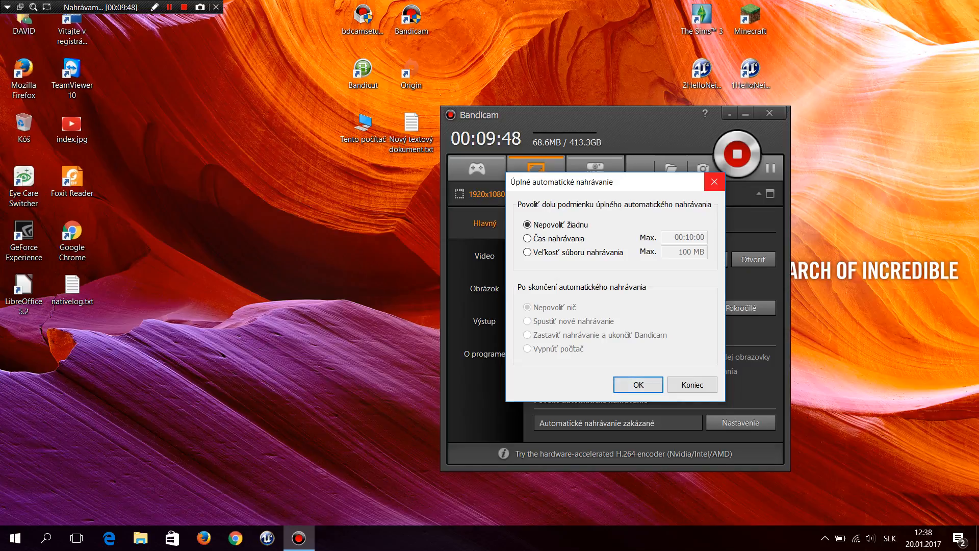
click(638, 385)
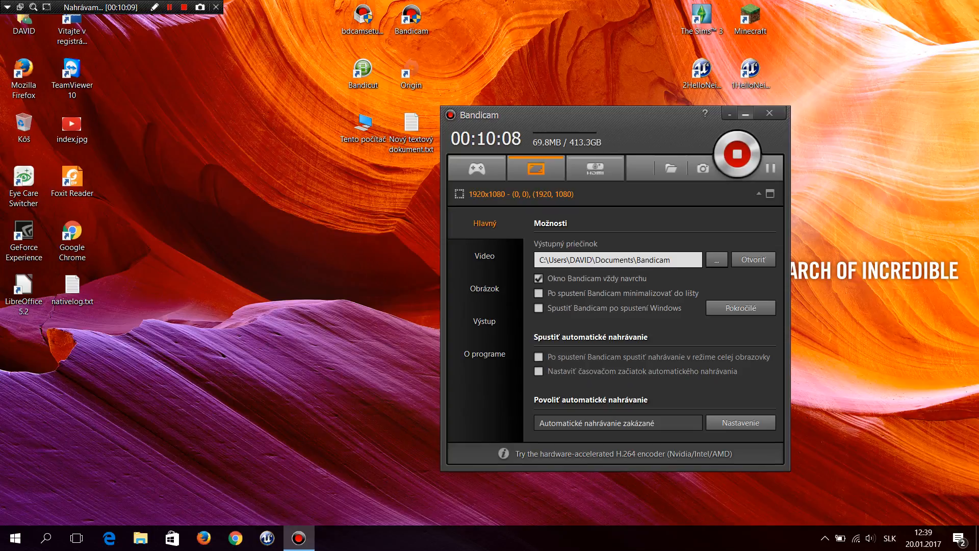
click(746, 114)
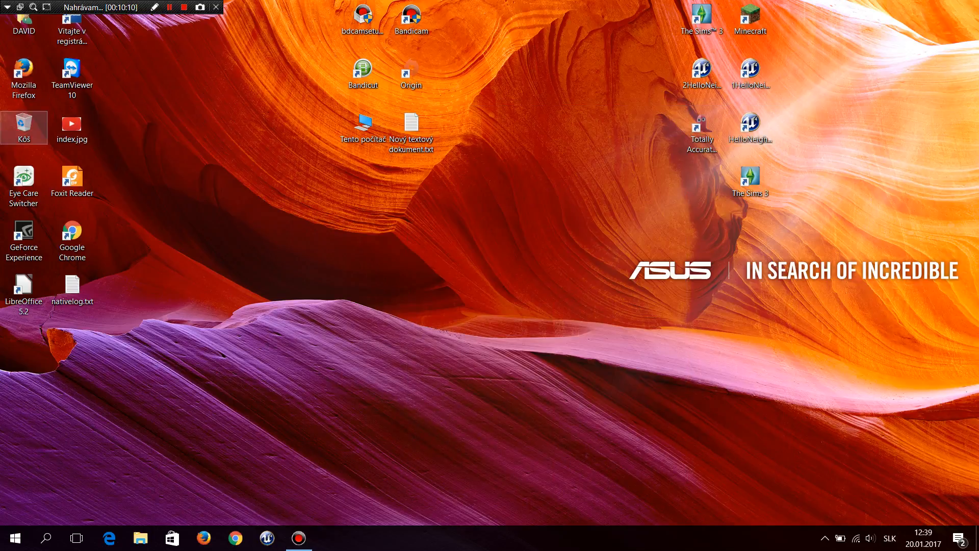
click(299, 539)
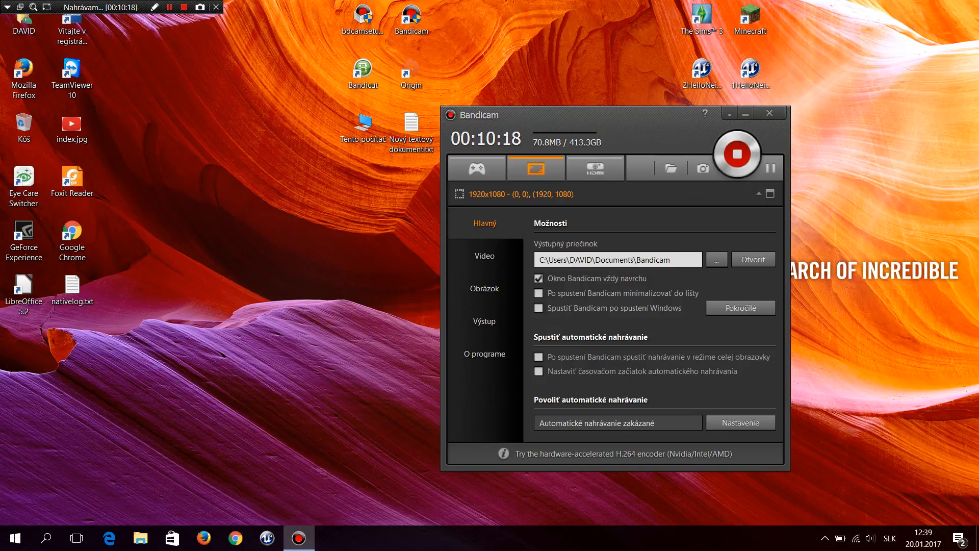
- View the available Kvalita % values in the video format settings, keeping the quality at 80
click(484, 255)
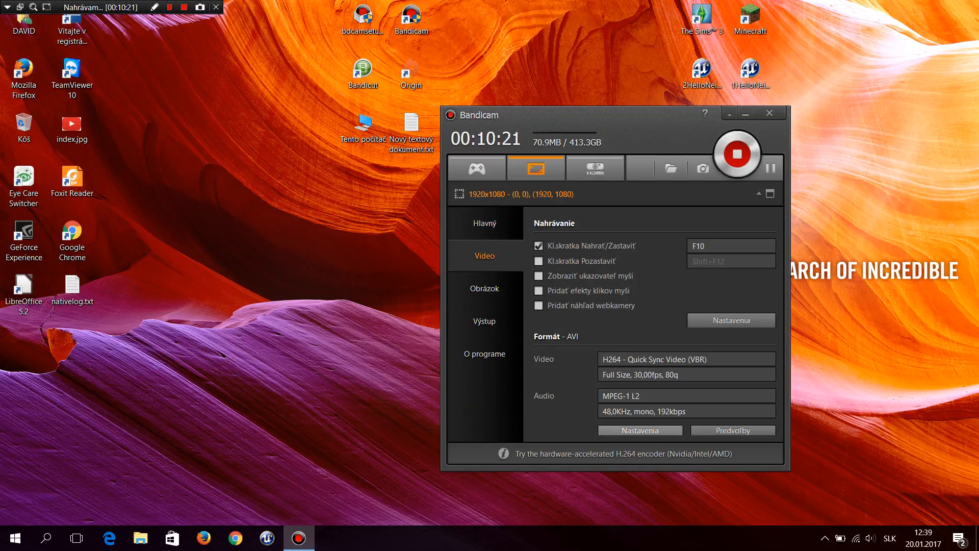
click(640, 430)
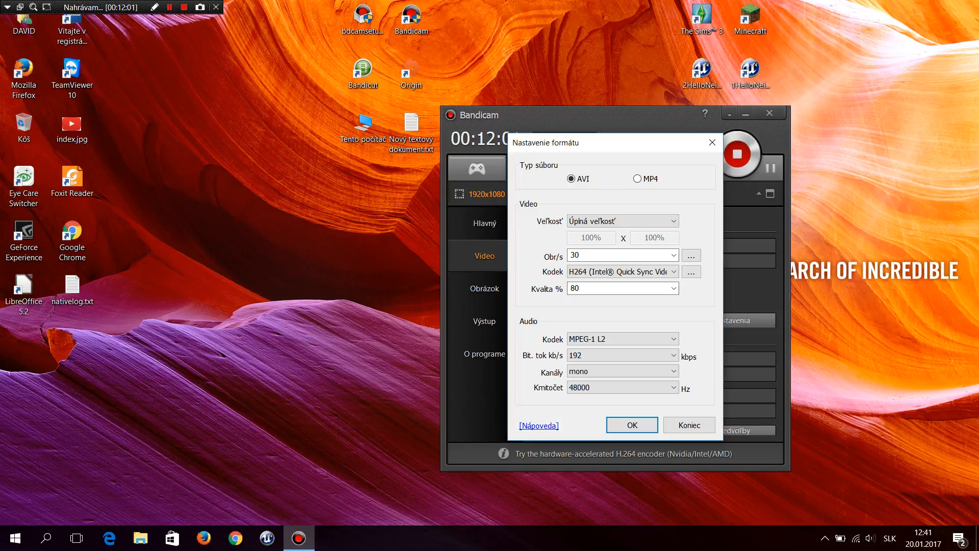
double_click(576, 288)
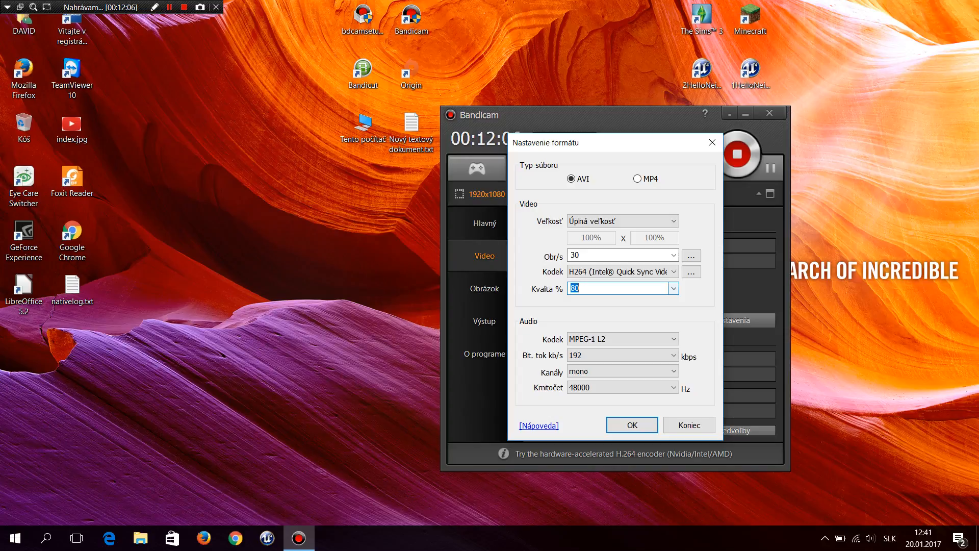
key(Return)
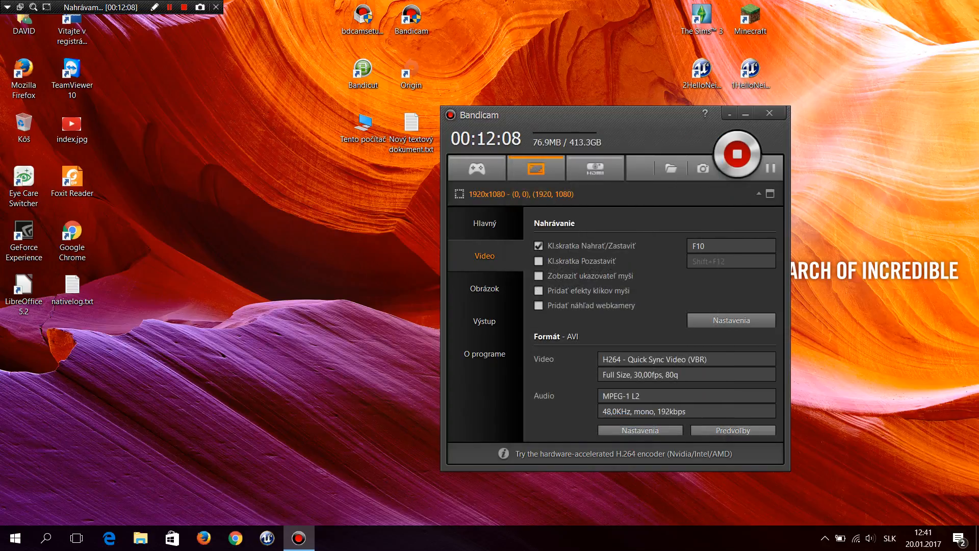
click(640, 430)
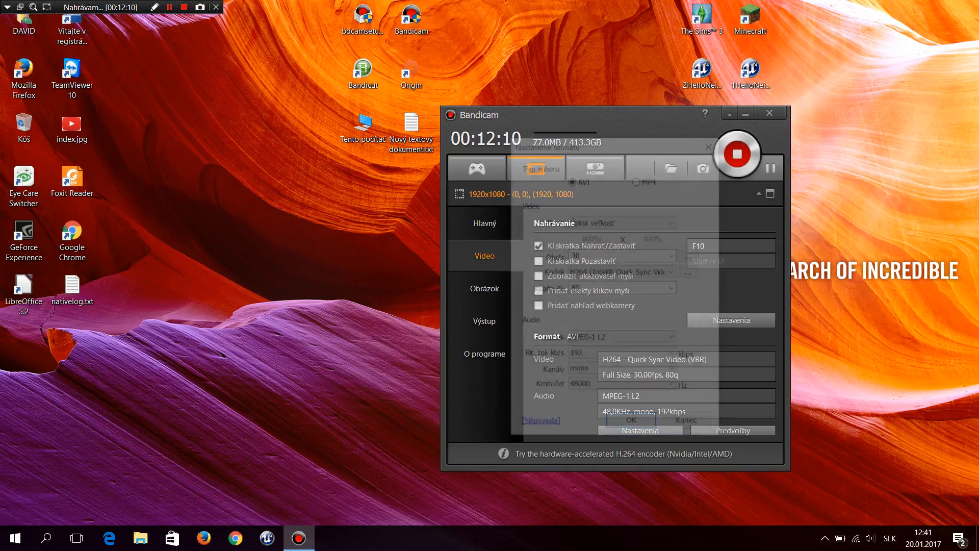
click(674, 288)
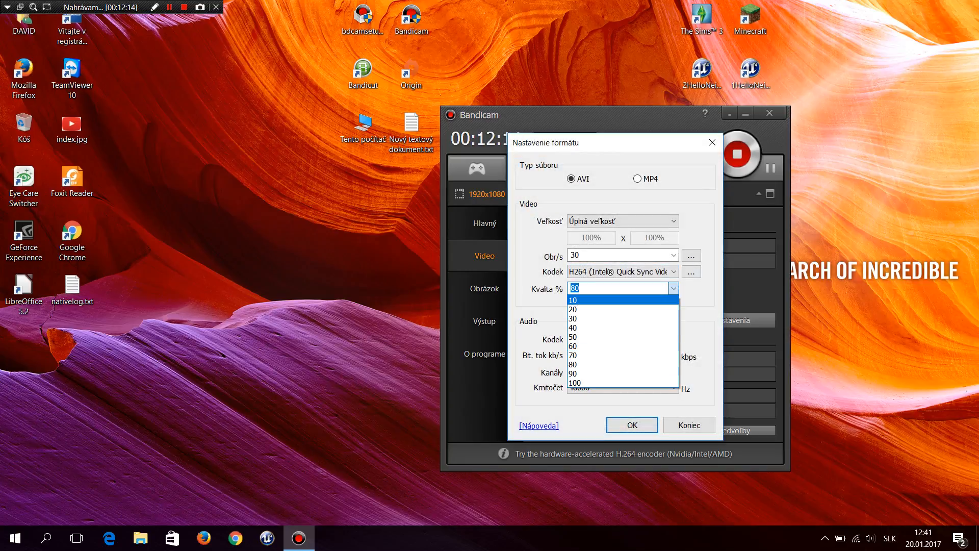
click(674, 288)
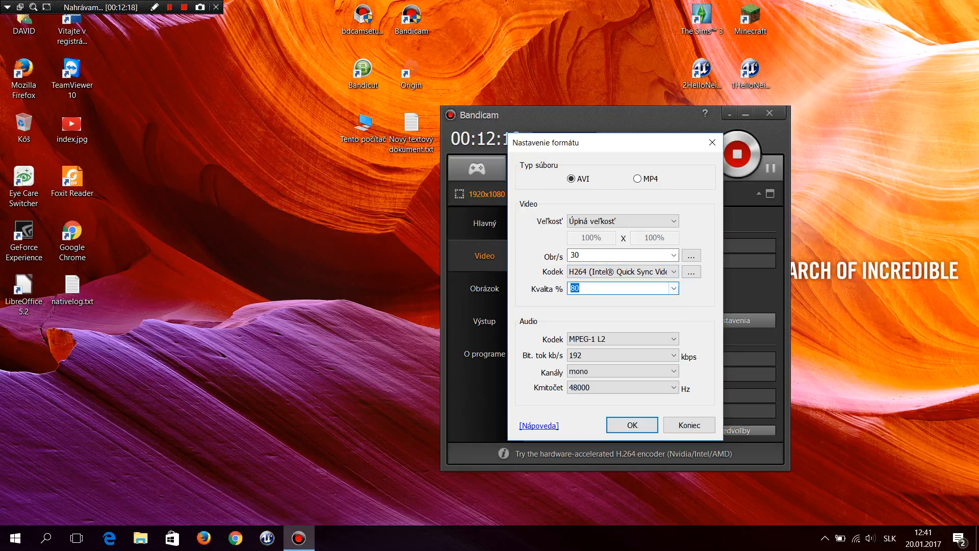
- View the video codec and frame rate choices, keeping H264 (Intel® Quick Sync Video) and 30 fps, and leave the format settings
click(673, 271)
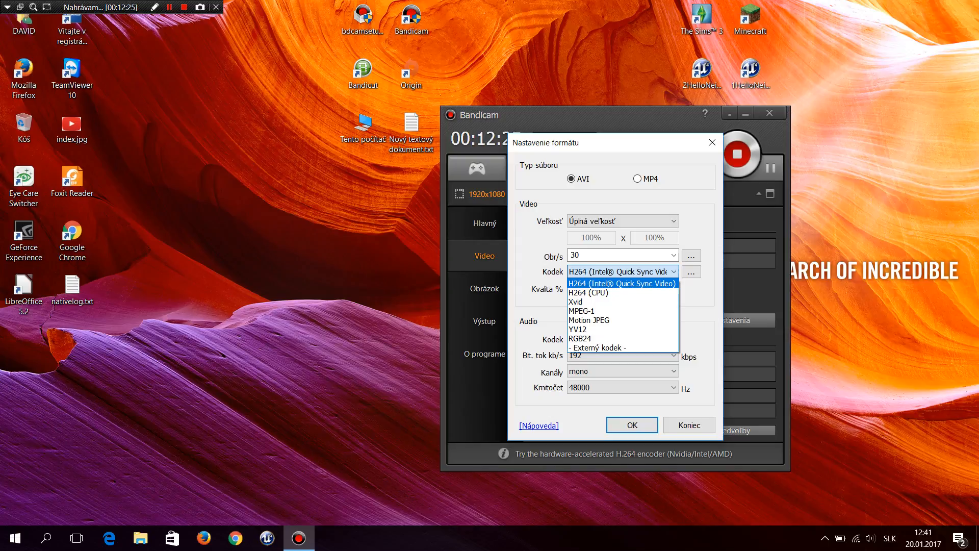
click(621, 283)
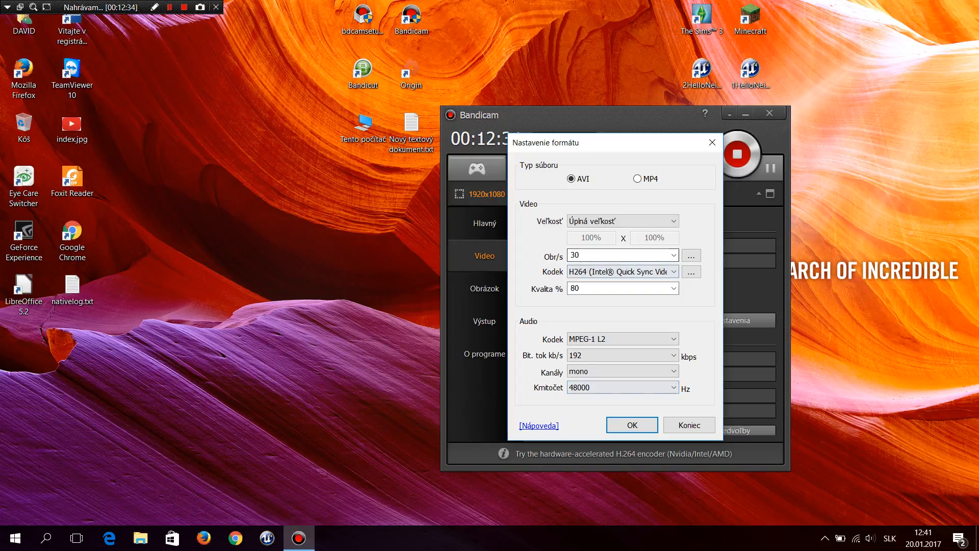
click(674, 255)
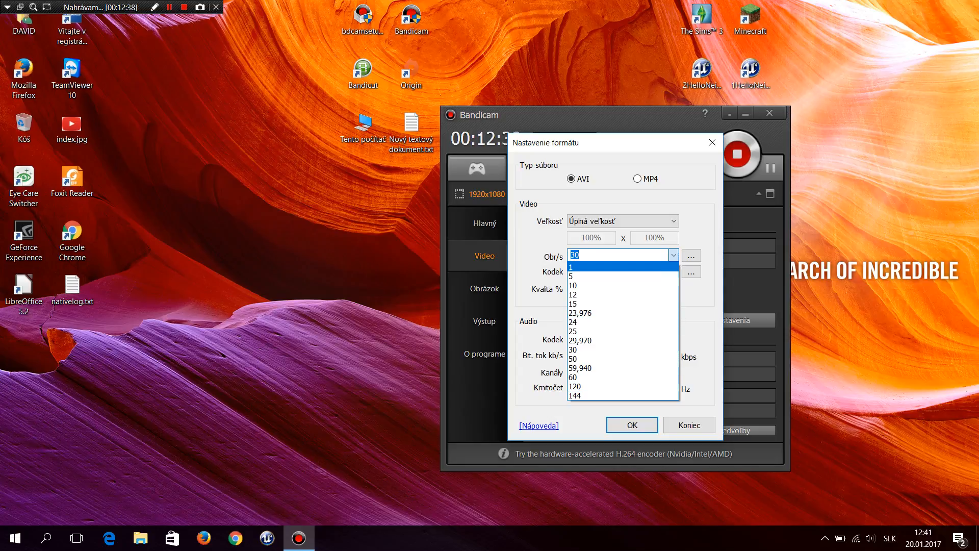
click(674, 255)
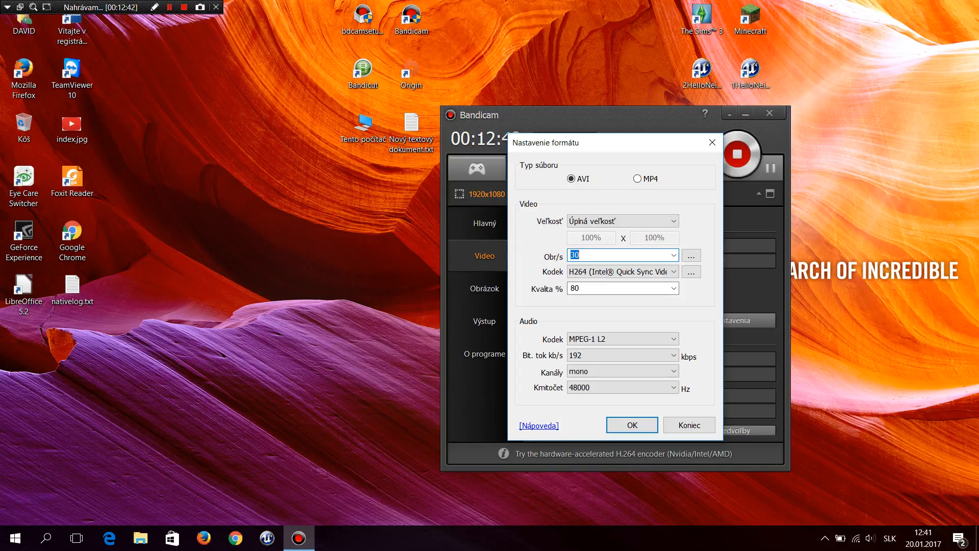
key(Return)
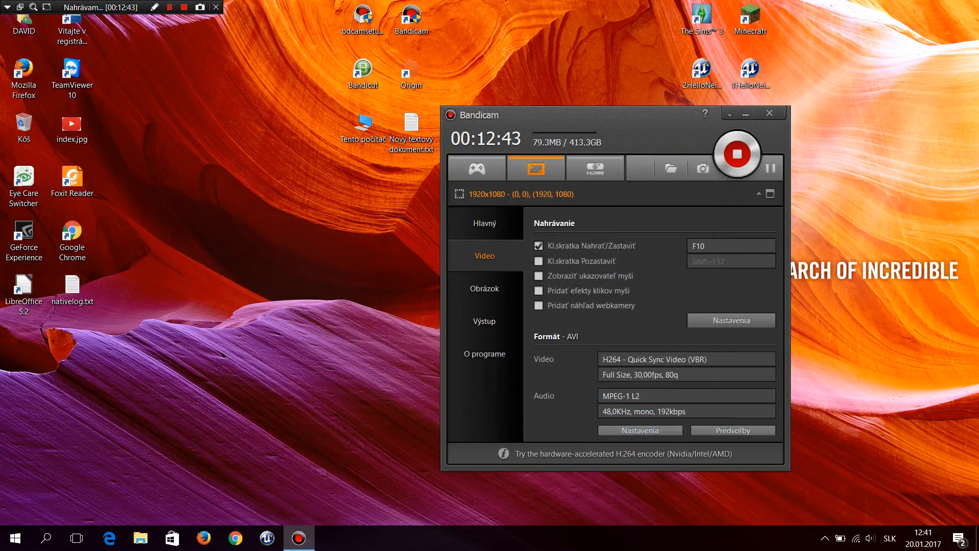
click(640, 430)
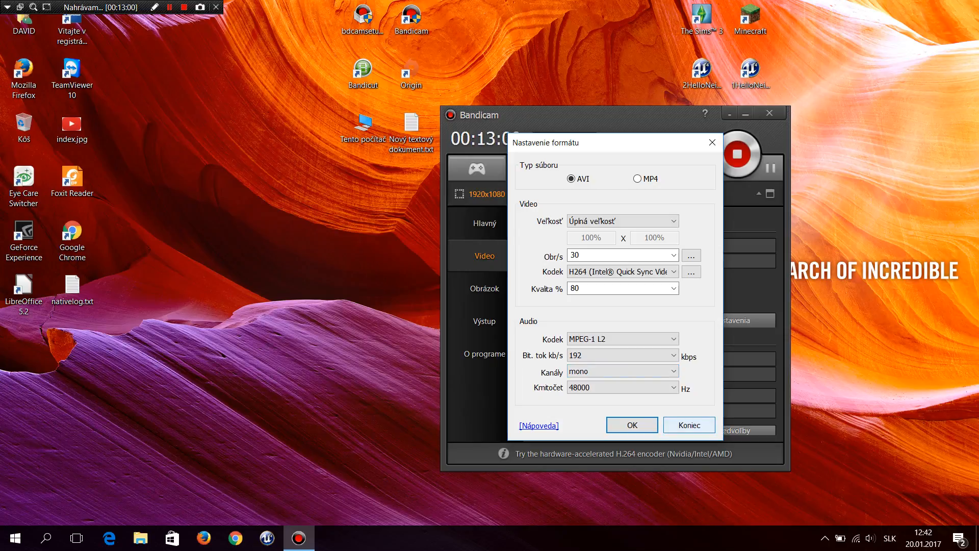
click(690, 425)
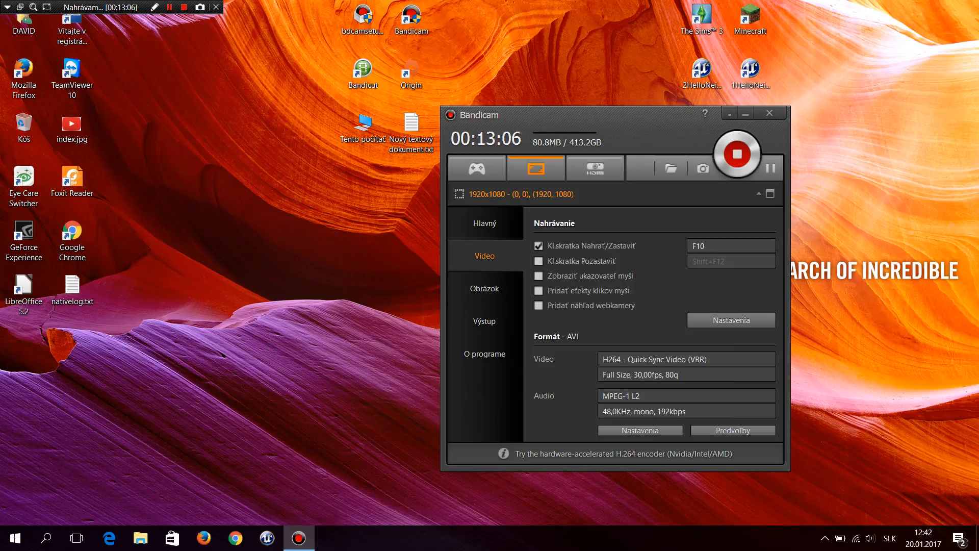
- View the screenshot capture settings and the output lists of recorded videos and images
click(484, 288)
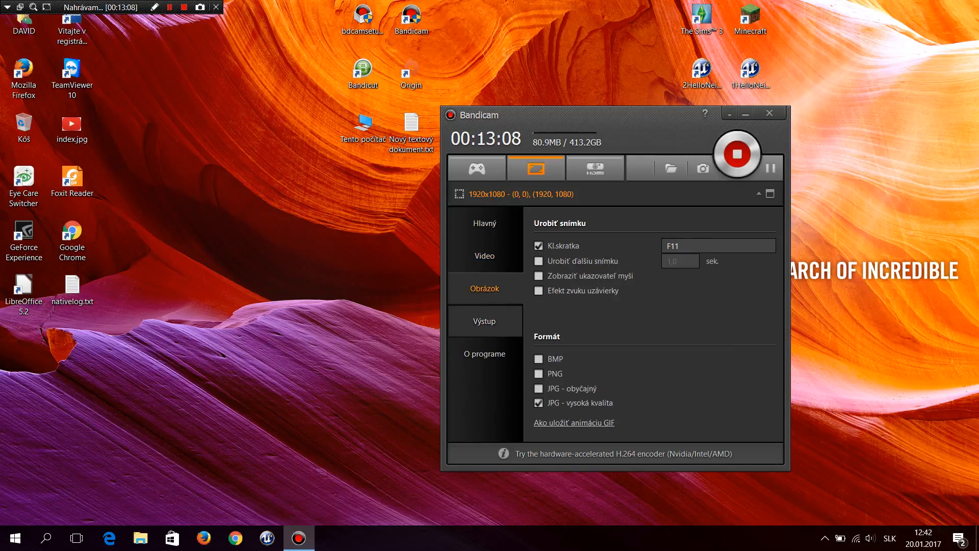
click(485, 321)
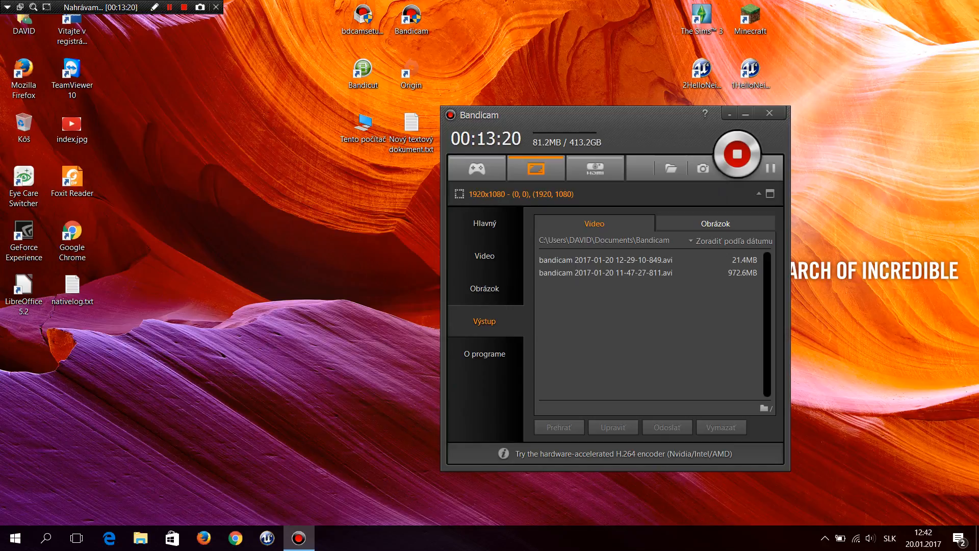
click(716, 224)
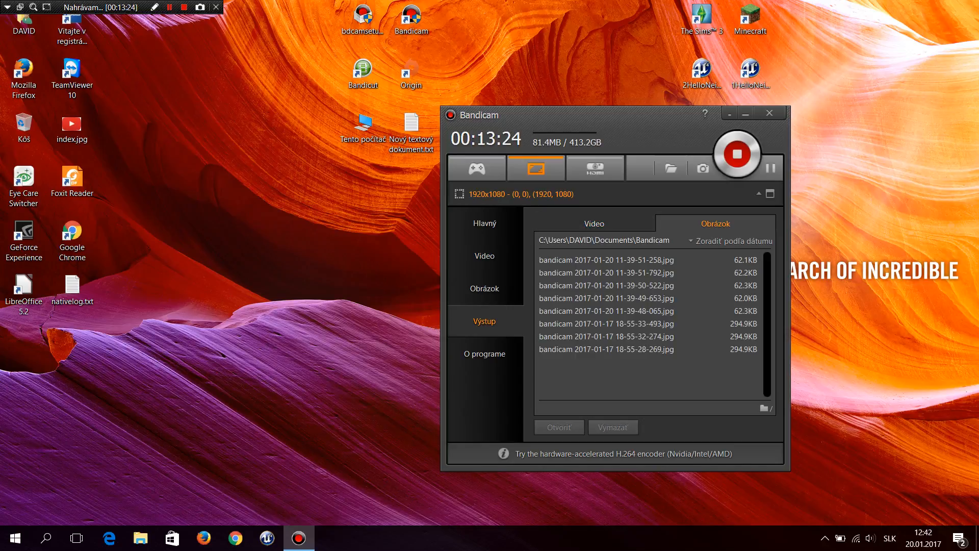
click(595, 224)
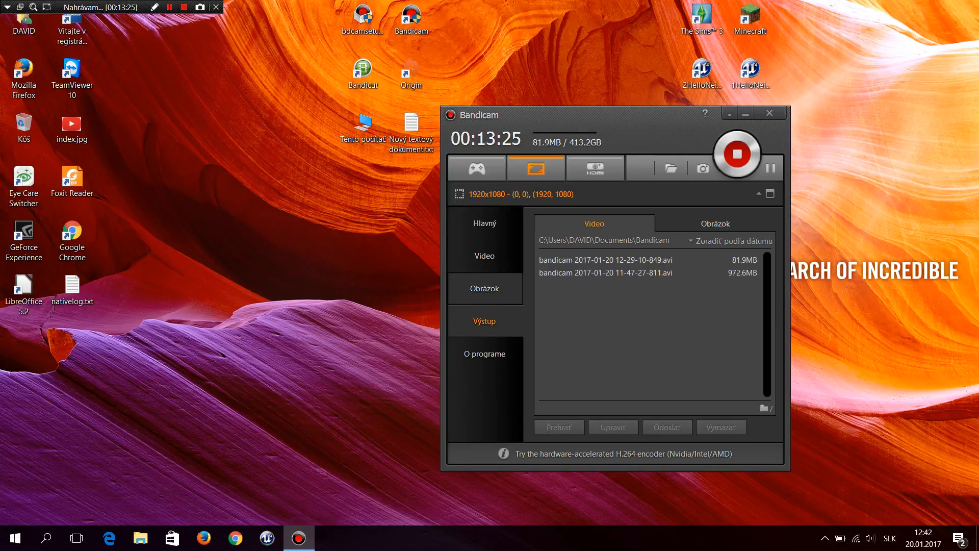
click(485, 288)
- Return to the video settings and review the sound options for recording, leaving them without applying changes
click(485, 256)
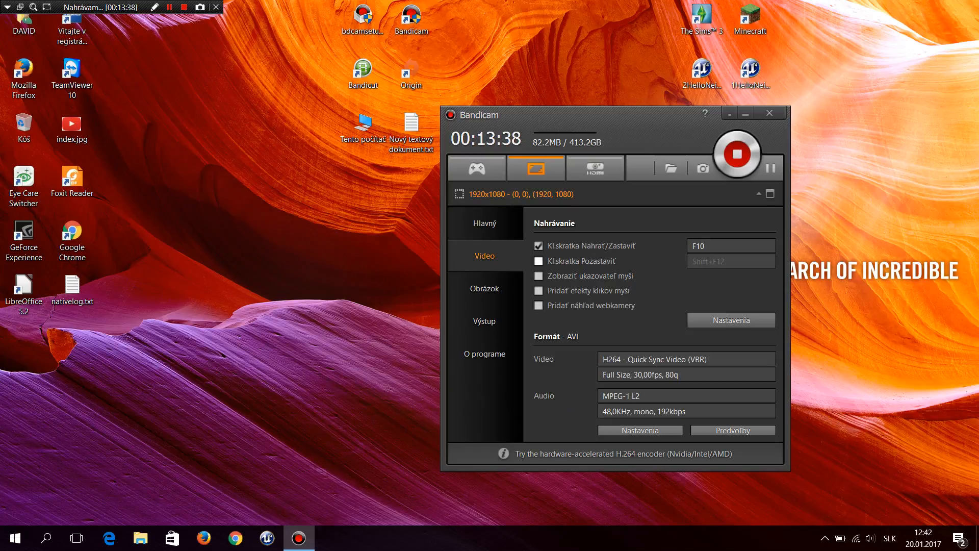
click(731, 319)
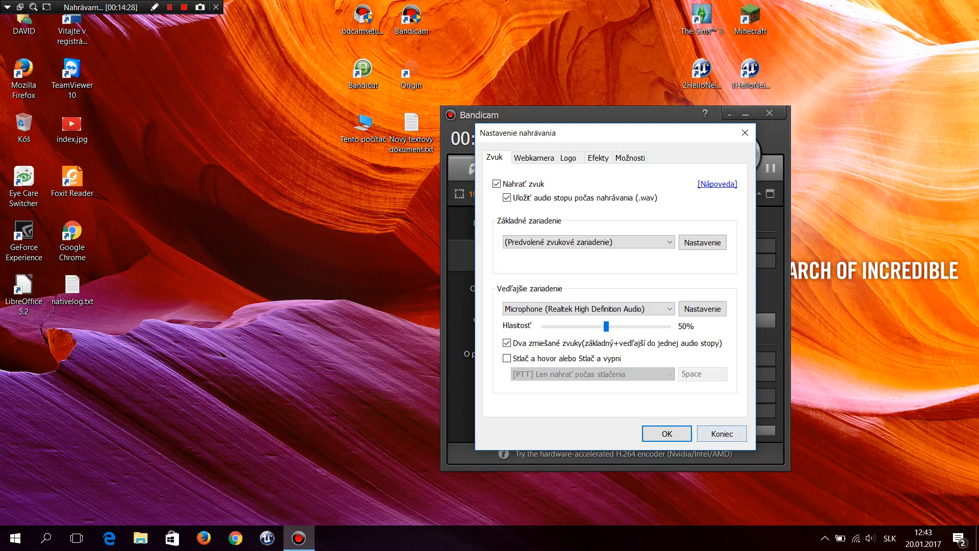
click(722, 434)
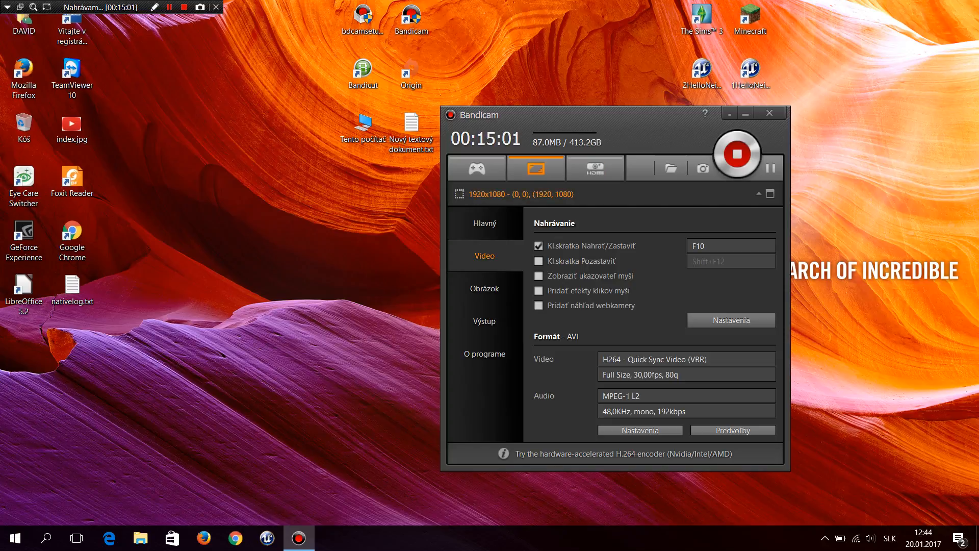
- Request the HDMI device recording mode, decline the mode change to keep recording, and minimize Bandicam to the desktop
click(595, 169)
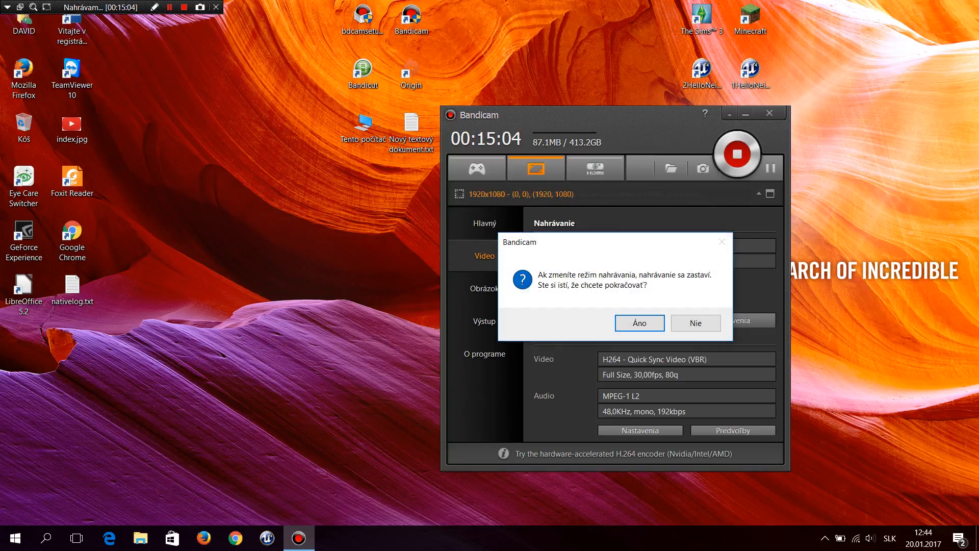
click(696, 323)
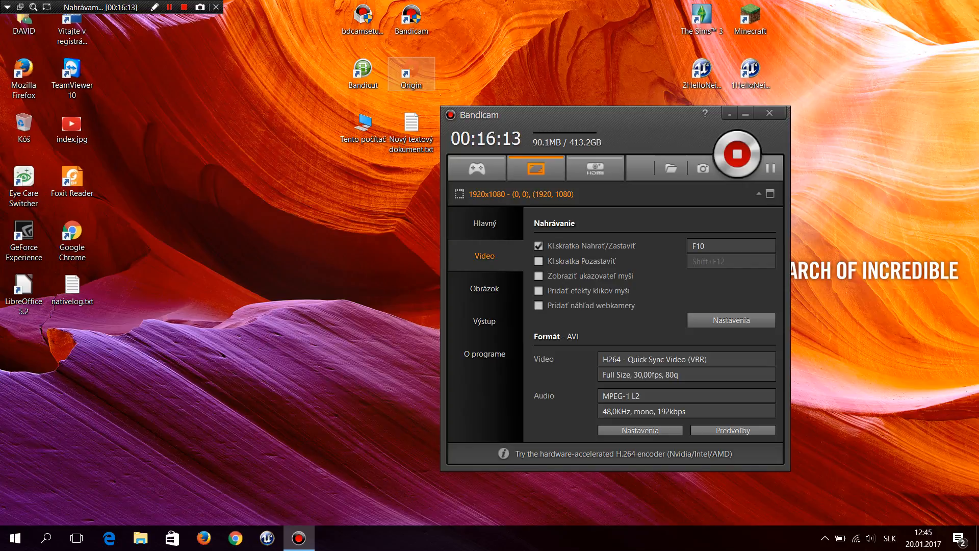
click(746, 113)
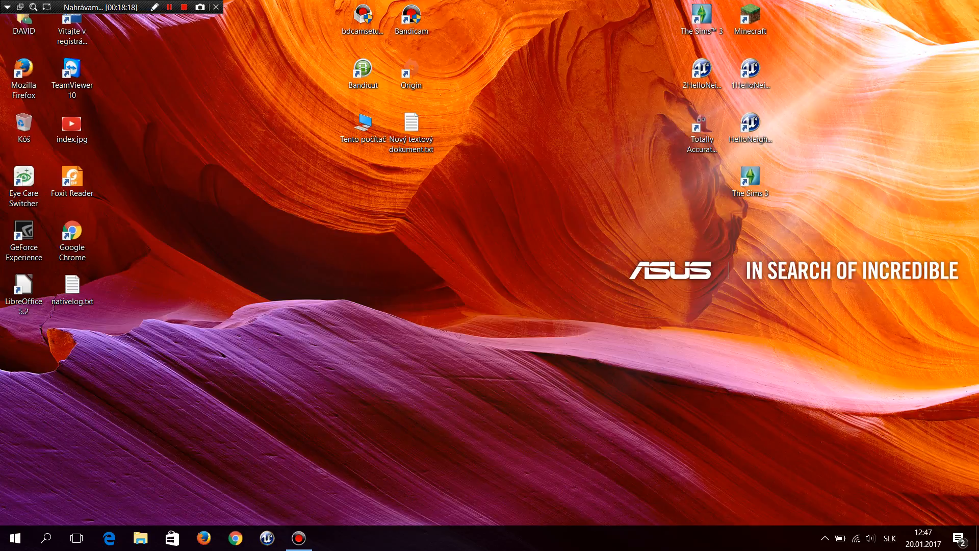
drag(626, 250, 965, 289)
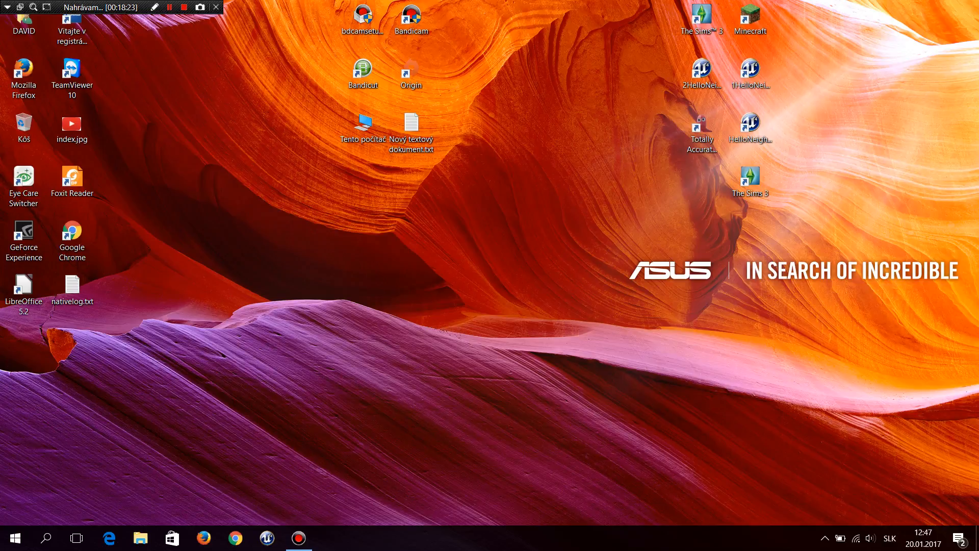